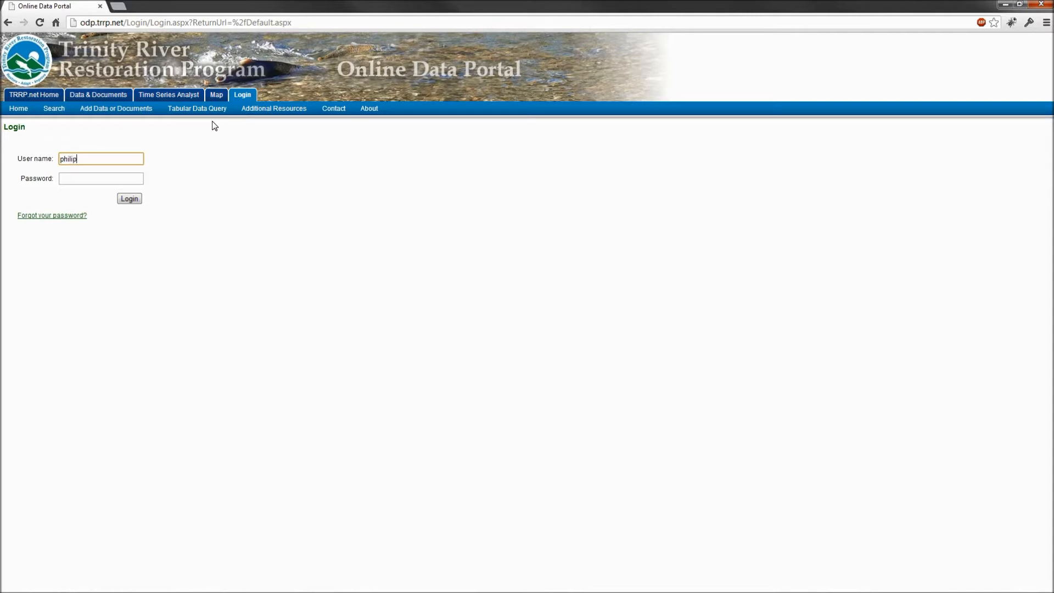
Log in to the portal with the account e-mail and password
{"action": "type", "text": "arrowresearch.com"}
{"action": "key", "text": "Tab"}
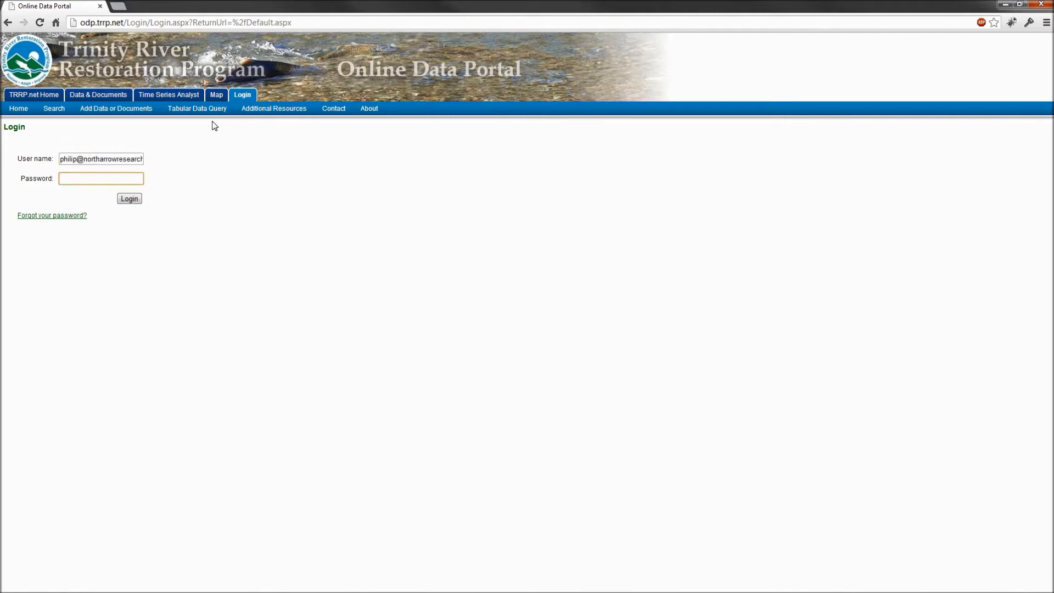
{"action": "key", "text": "ctrl+v"}
{"action": "left_click", "coordinate": [137, 202]}
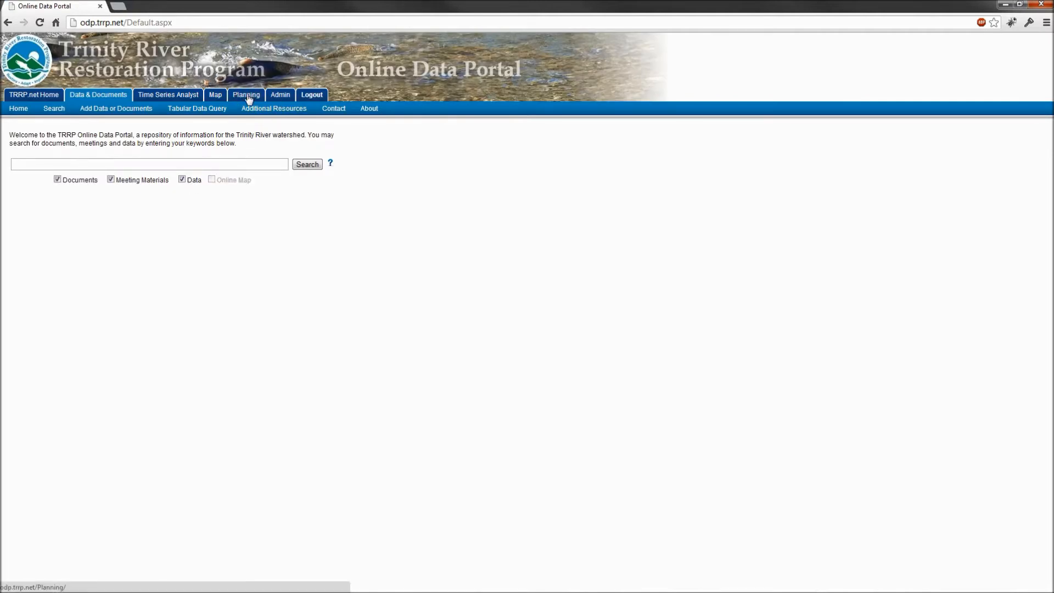
Open Planning and review the Fiscal Year and Status filters, leaving both at All
{"action": "left_click", "coordinate": [247, 96]}
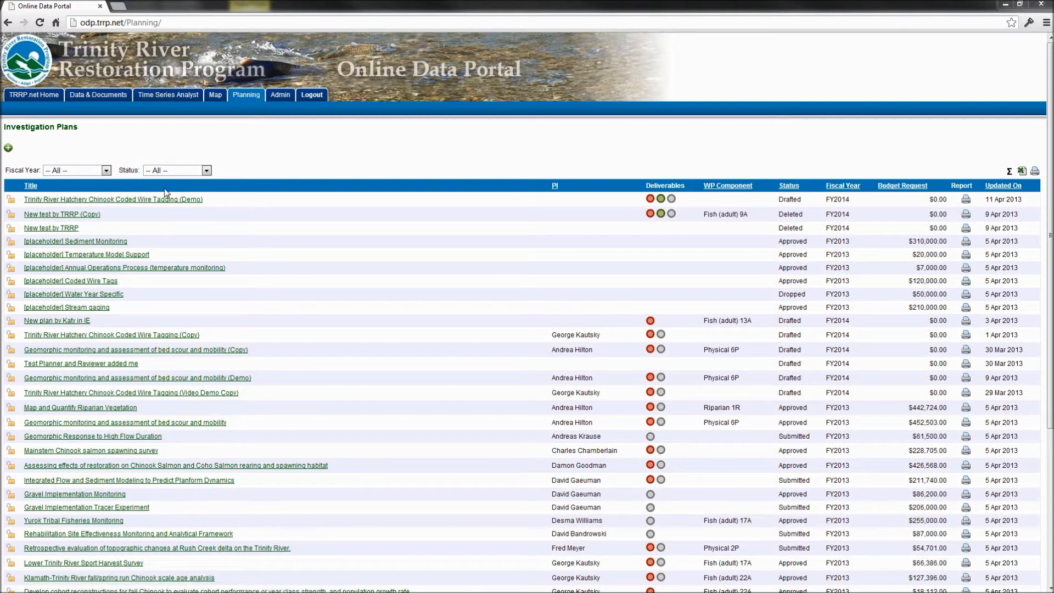
{"action": "left_click", "coordinate": [85, 174]}
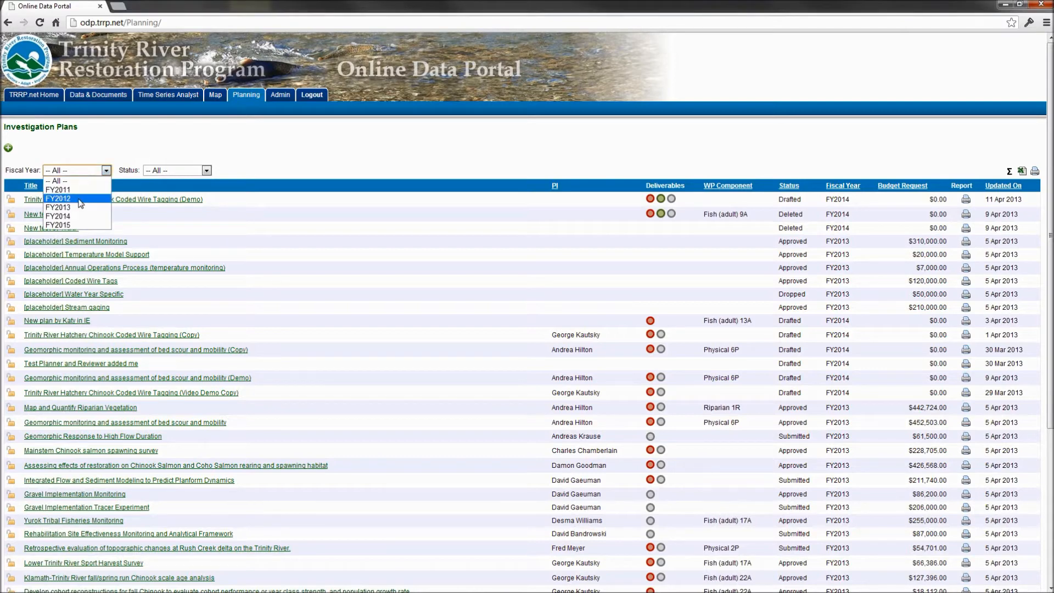
{"action": "left_click", "coordinate": [150, 172]}
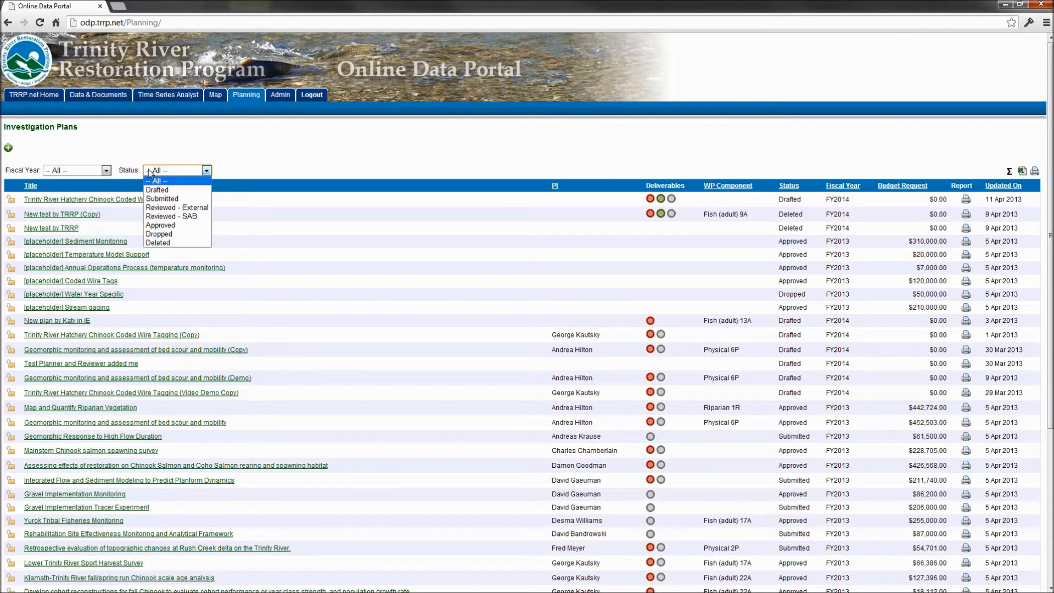
{"action": "left_click", "coordinate": [254, 134]}
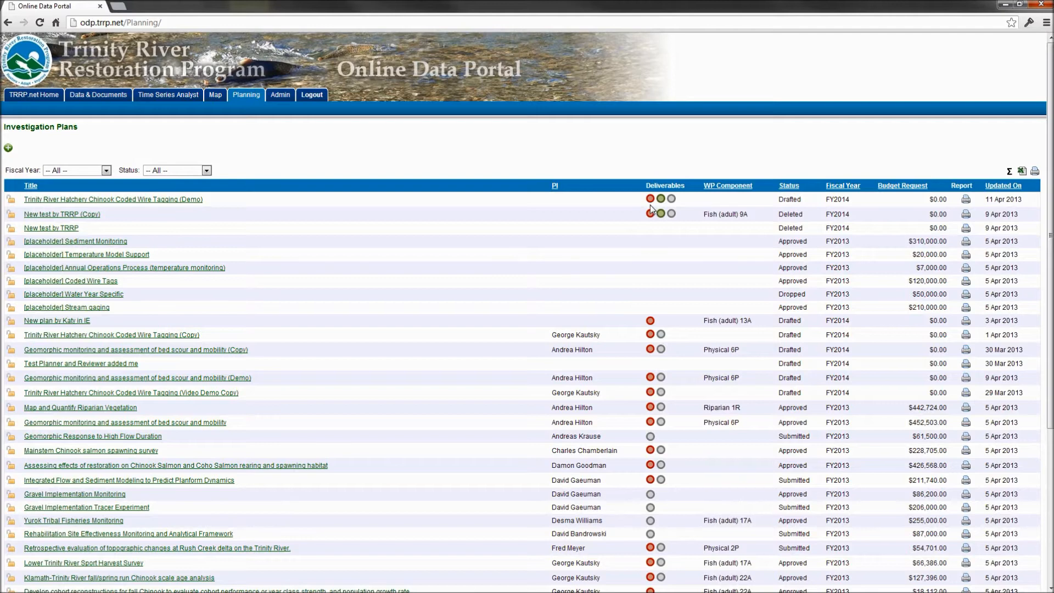
{"action": "mouse_move", "coordinate": [662, 202]}
Open the Trinity River Hatchery Chinook Coded Wire Tagging (Demo) plan and edit General Information
{"action": "left_click", "coordinate": [184, 205]}
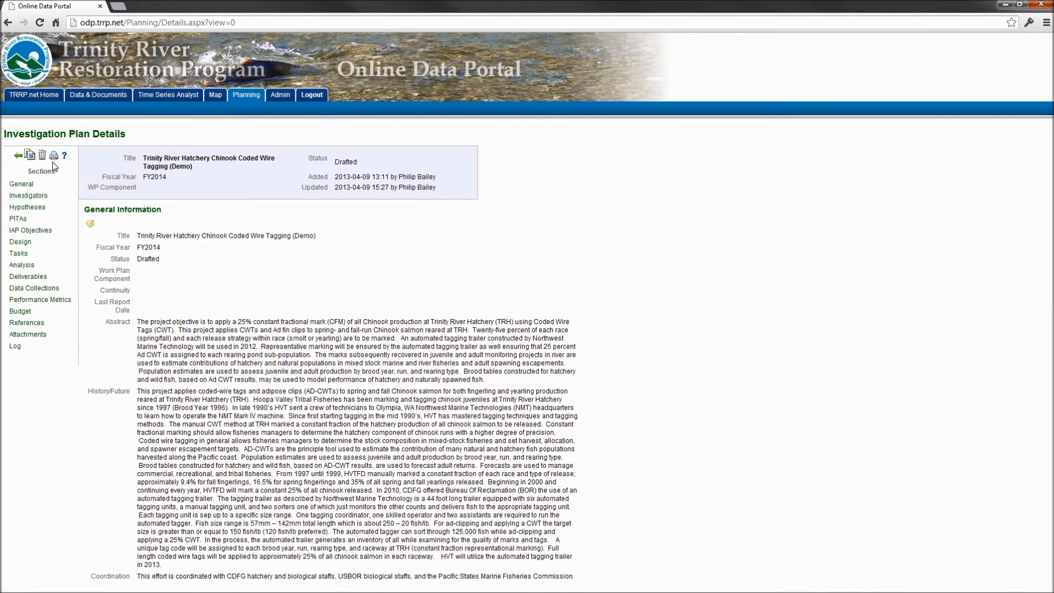
{"action": "left_click", "coordinate": [90, 224]}
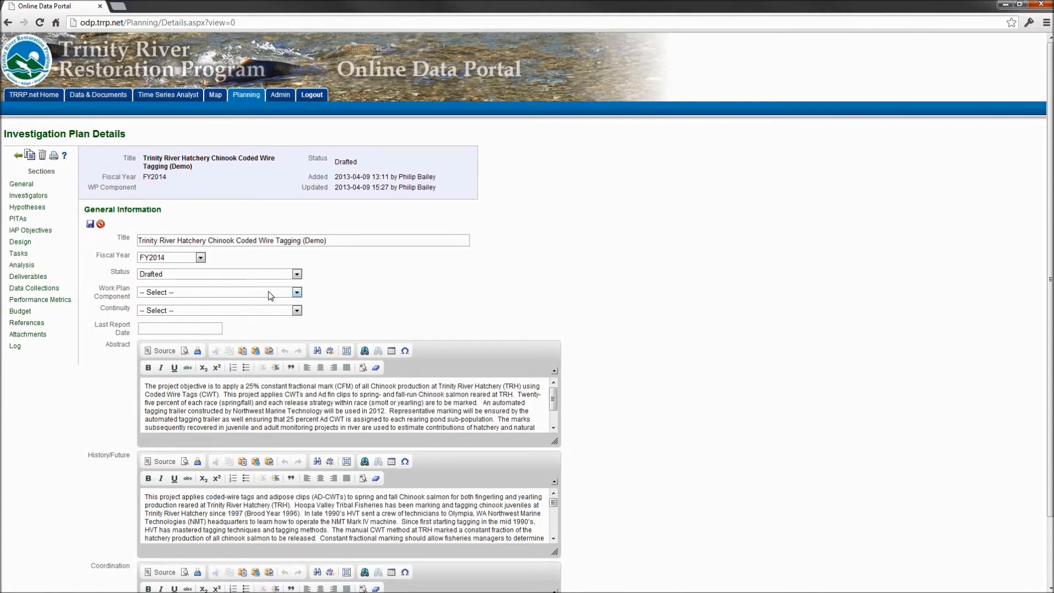
Enlarge the Abstract editor, select its text, and save General Information unchanged
{"action": "left_click", "coordinate": [221, 402]}
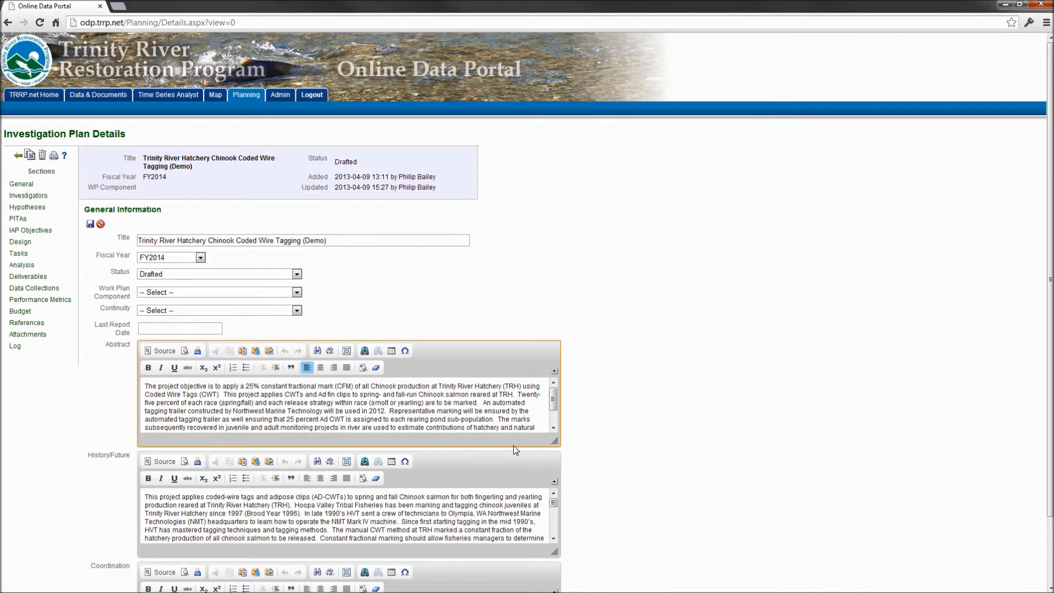
{"action": "left_click_drag", "start_coordinate": [554, 441], "coordinate": [532, 465]}
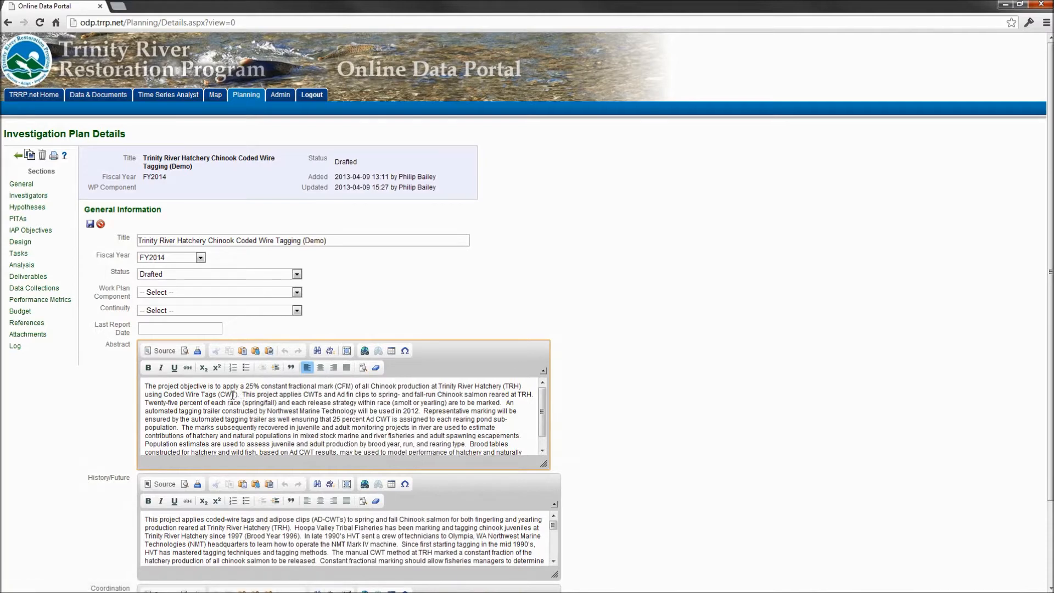
{"action": "left_click", "coordinate": [236, 422]}
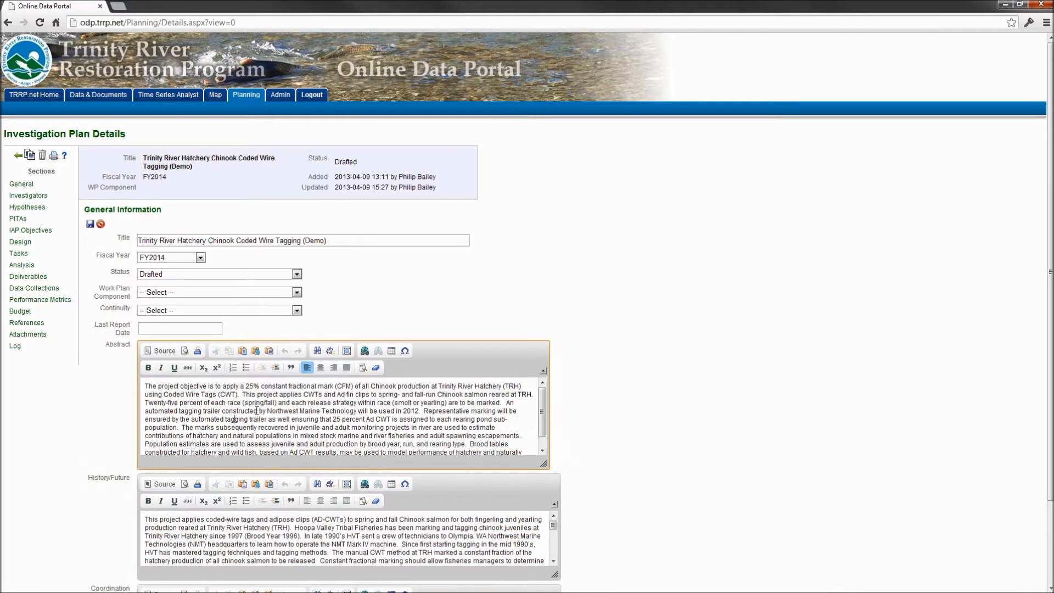
{"action": "key", "text": "ctrl+a"}
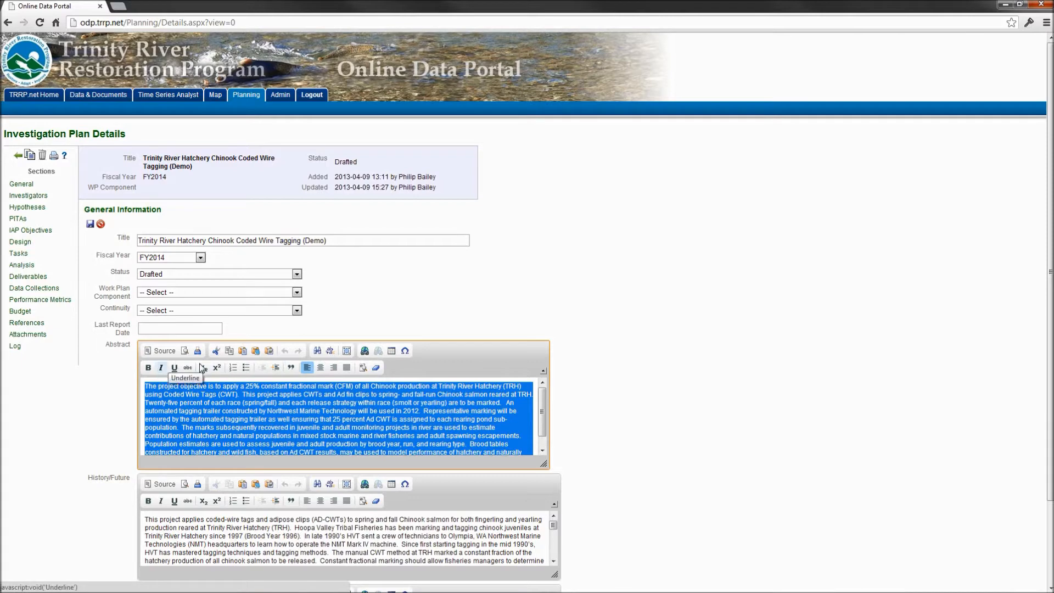
{"action": "left_click", "coordinate": [245, 410]}
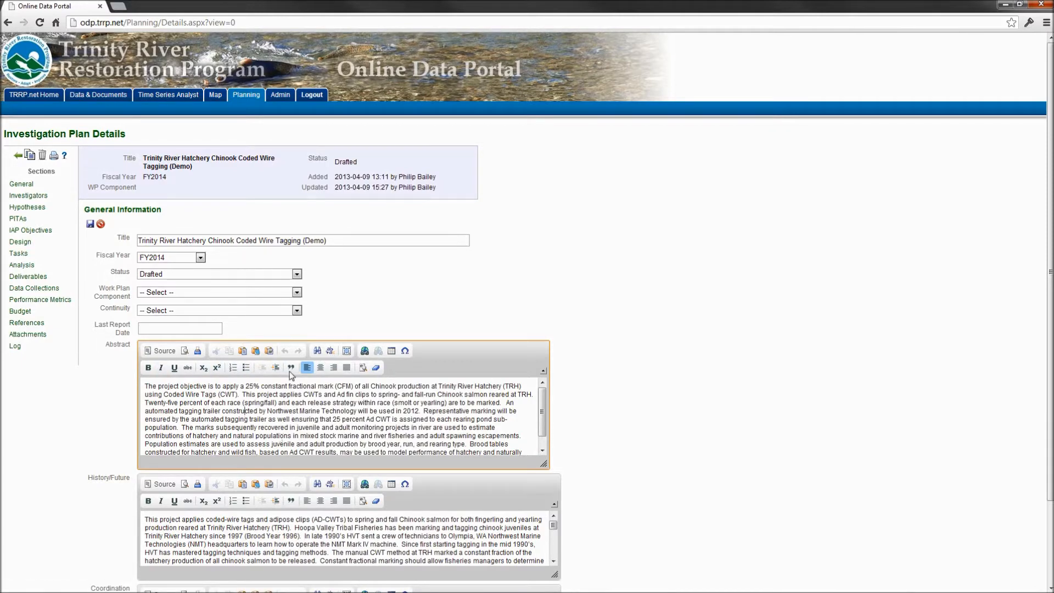
{"action": "left_click", "coordinate": [91, 227]}
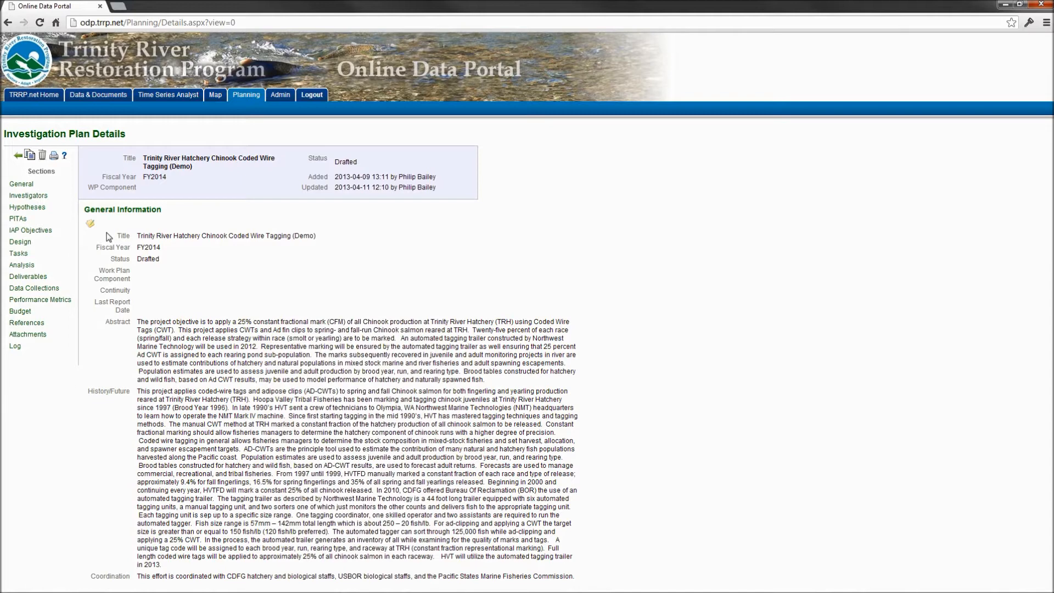
Add ESSA Technologies Ltd. as a principal investigator on the plan
{"action": "left_click", "coordinate": [31, 197]}
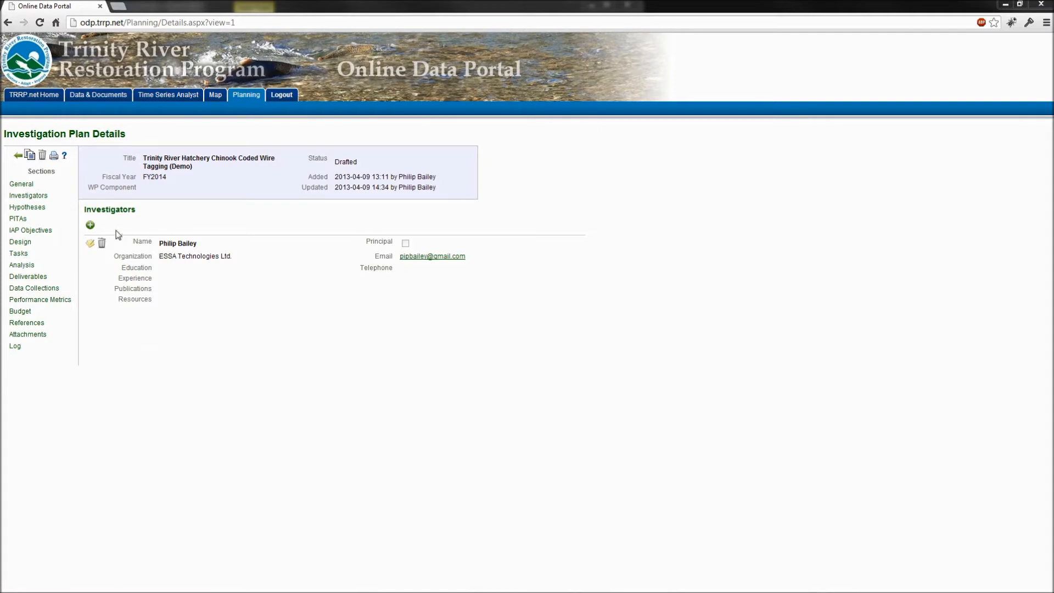
{"action": "left_click", "coordinate": [90, 227]}
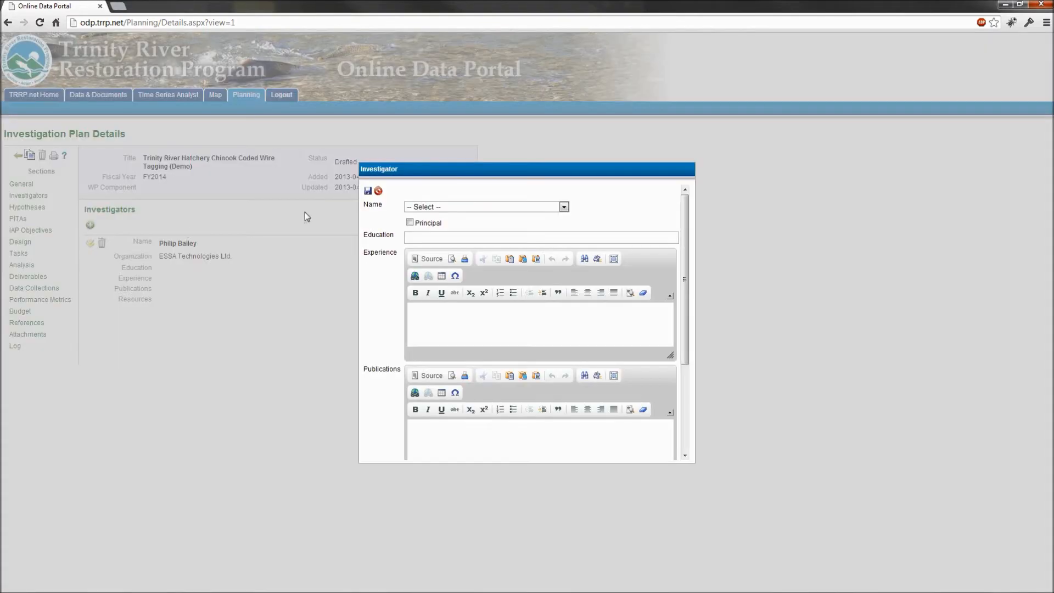
{"action": "left_click", "coordinate": [418, 208]}
{"action": "key", "text": "k"}
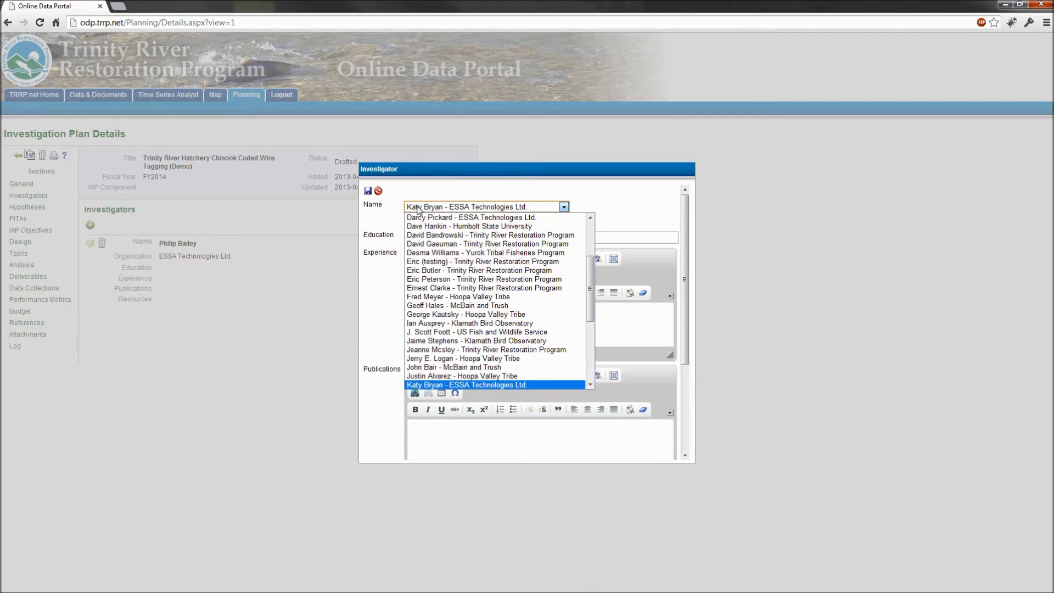
{"action": "key", "text": "Return"}
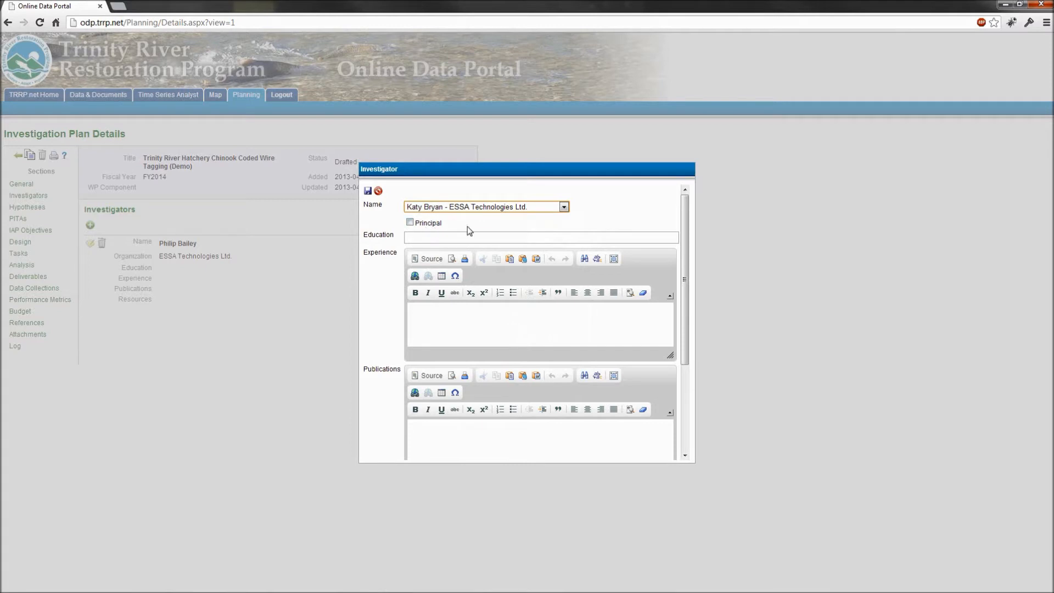
{"action": "left_click", "coordinate": [409, 222]}
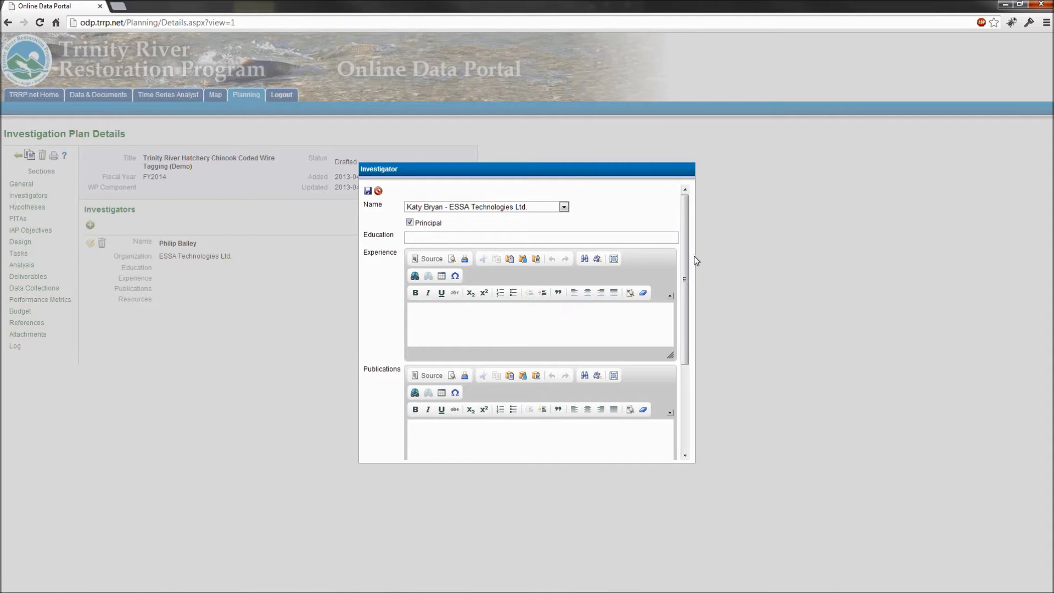
{"action": "scroll", "coordinate": [686, 258], "scroll_direction": "down", "scroll_amount": 3}
{"action": "left_click_drag", "start_coordinate": [684, 309], "coordinate": [683, 261]}
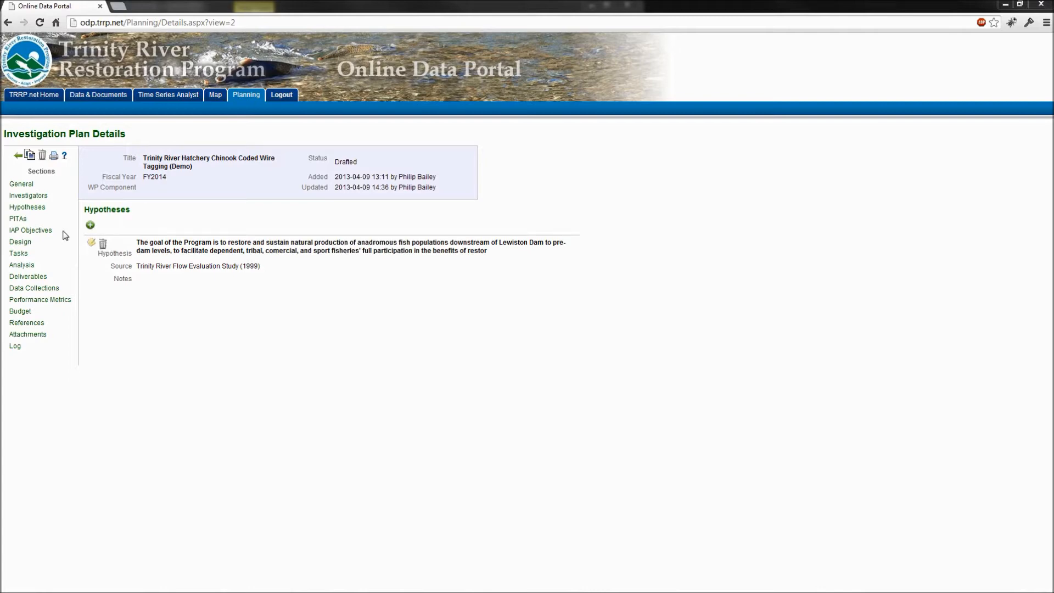
Add the PITA 'Fish Production - 2 fry standing stock' to the plan
{"action": "left_click", "coordinate": [19, 220]}
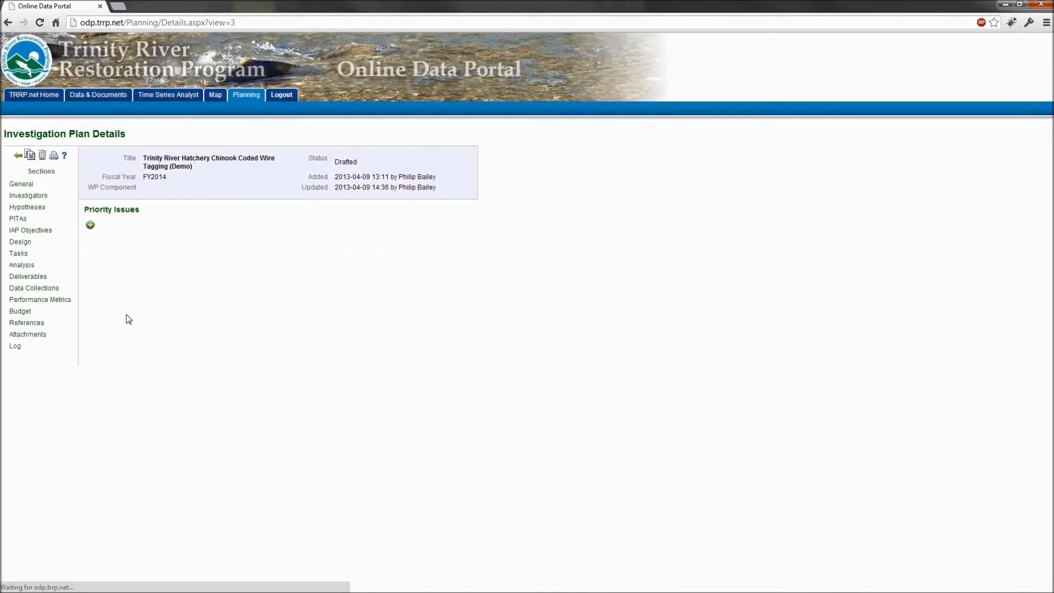
{"action": "left_click", "coordinate": [90, 226]}
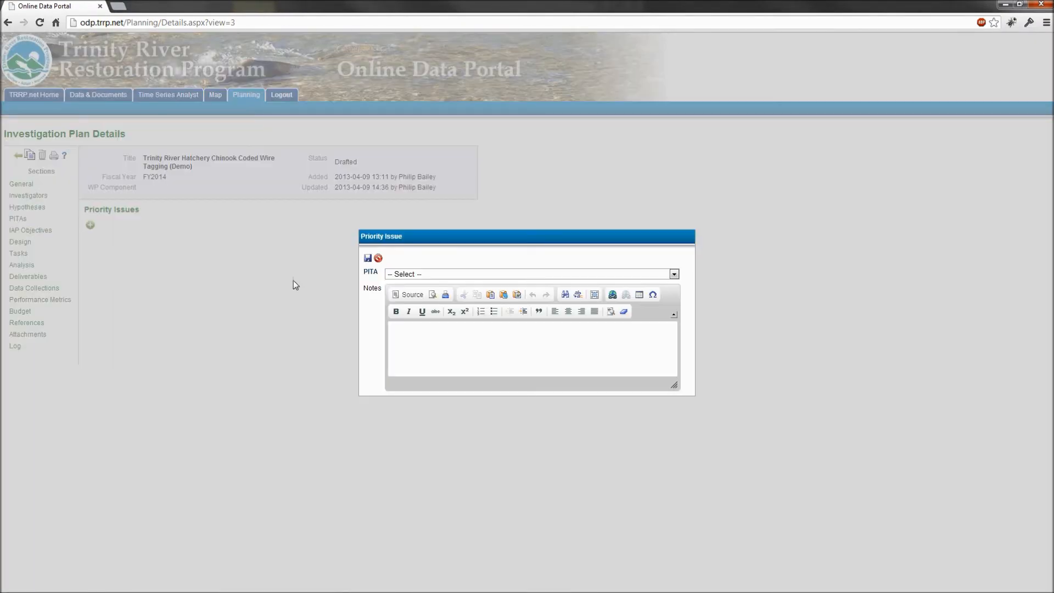
{"action": "left_click", "coordinate": [391, 274]}
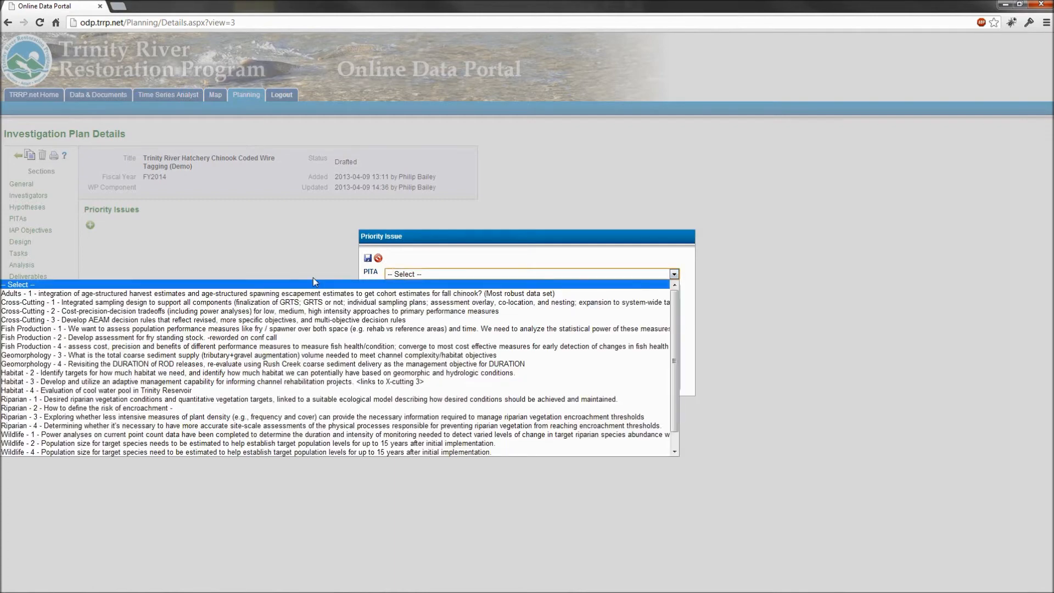
{"action": "left_click", "coordinate": [321, 338]}
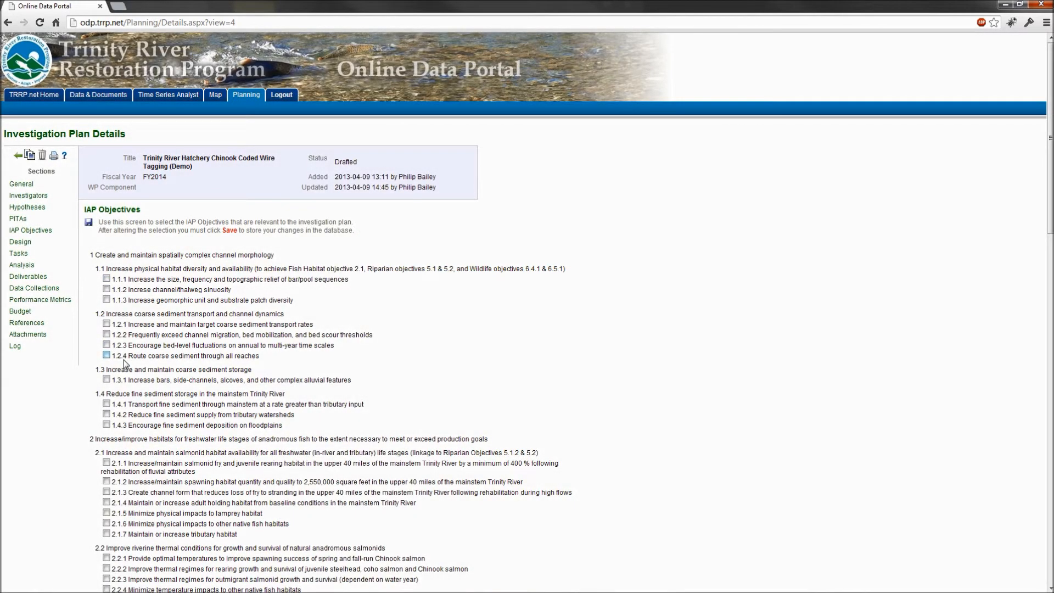
Mark IAP objectives 1.1.1, 1.1.2, 1.1.3, 1.3.1 and 1.4.2 as relevant and save
{"action": "left_click", "coordinate": [107, 279]}
{"action": "left_click", "coordinate": [107, 289]}
{"action": "left_click", "coordinate": [107, 299]}
{"action": "left_click", "coordinate": [107, 379]}
{"action": "left_click", "coordinate": [106, 414]}
{"action": "left_click", "coordinate": [89, 222]}
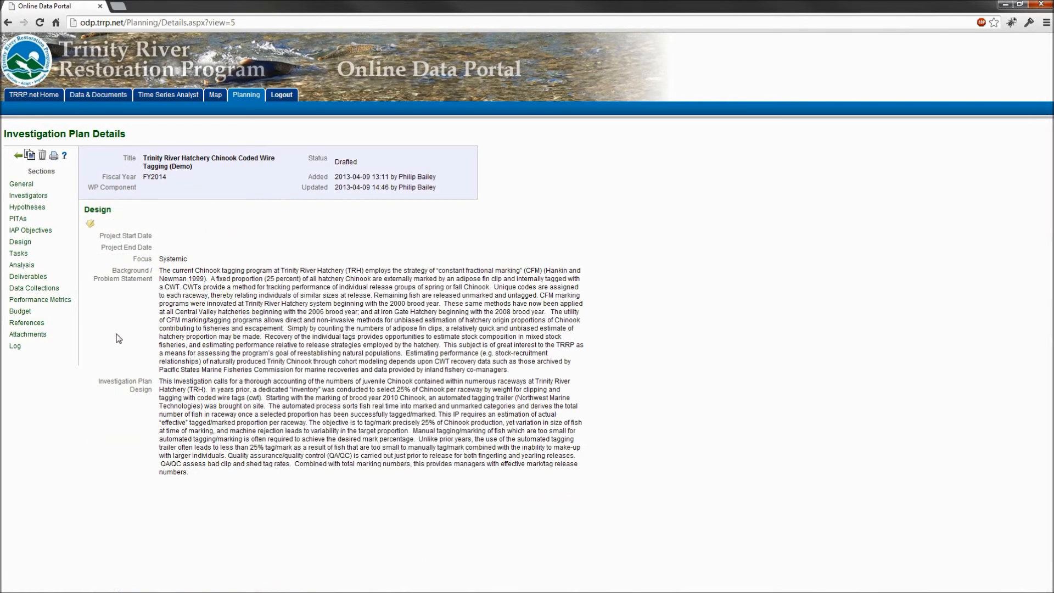
Set the Design project start date to 4/8/2013 and end date to 4/10/2013
{"action": "left_click", "coordinate": [91, 225]}
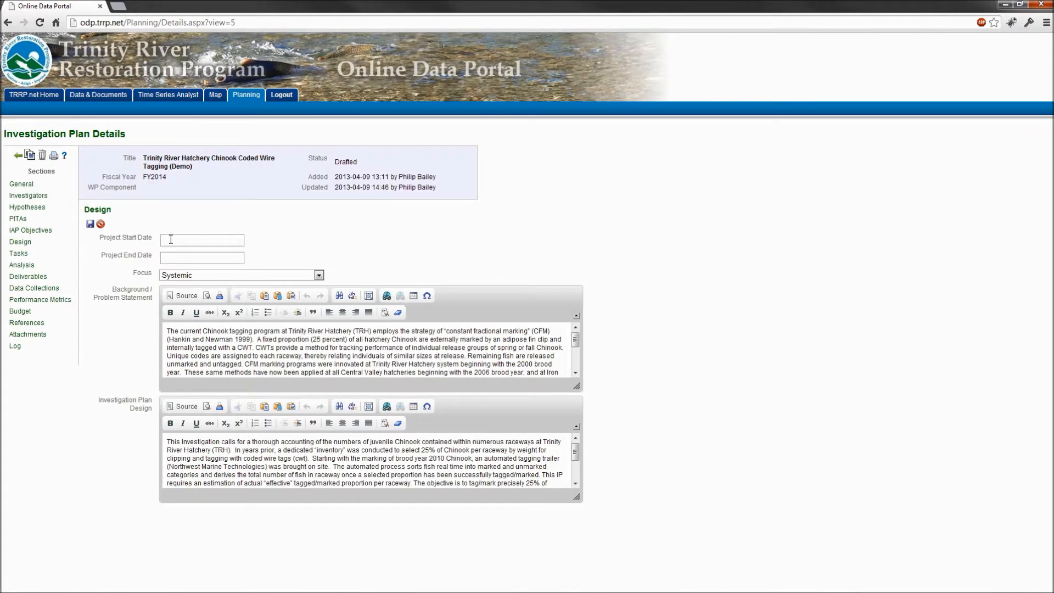
{"action": "left_click", "coordinate": [171, 239]}
{"action": "left_click", "coordinate": [186, 285]}
{"action": "left_click", "coordinate": [184, 258]}
{"action": "left_click", "coordinate": [211, 302]}
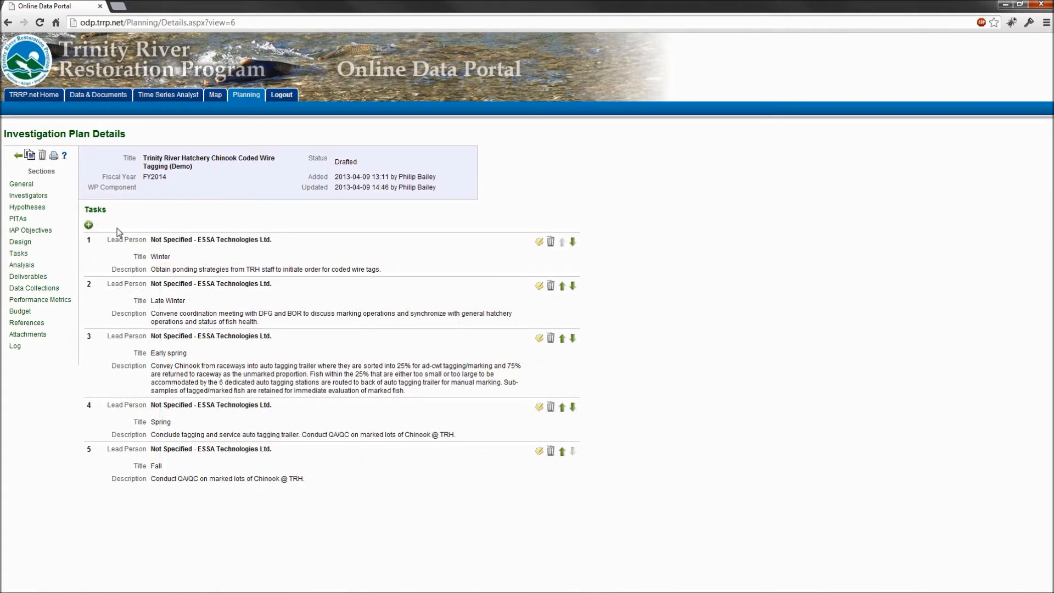
Start a new task, check the Lead Person options, then cancel it unsaved
{"action": "left_click", "coordinate": [88, 225]}
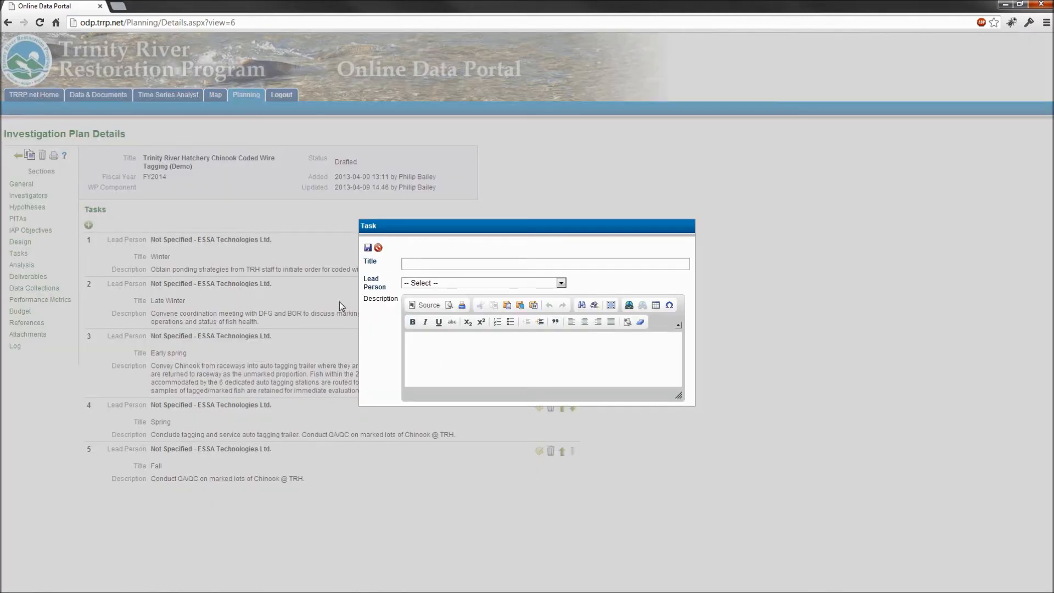
{"action": "left_click", "coordinate": [417, 284]}
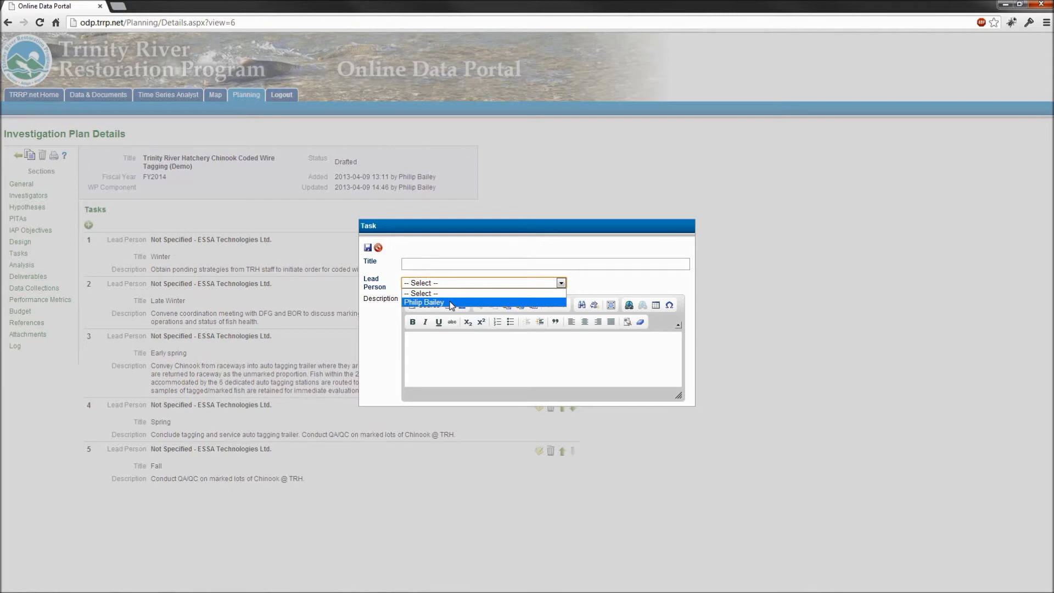
{"action": "left_click", "coordinate": [377, 249]}
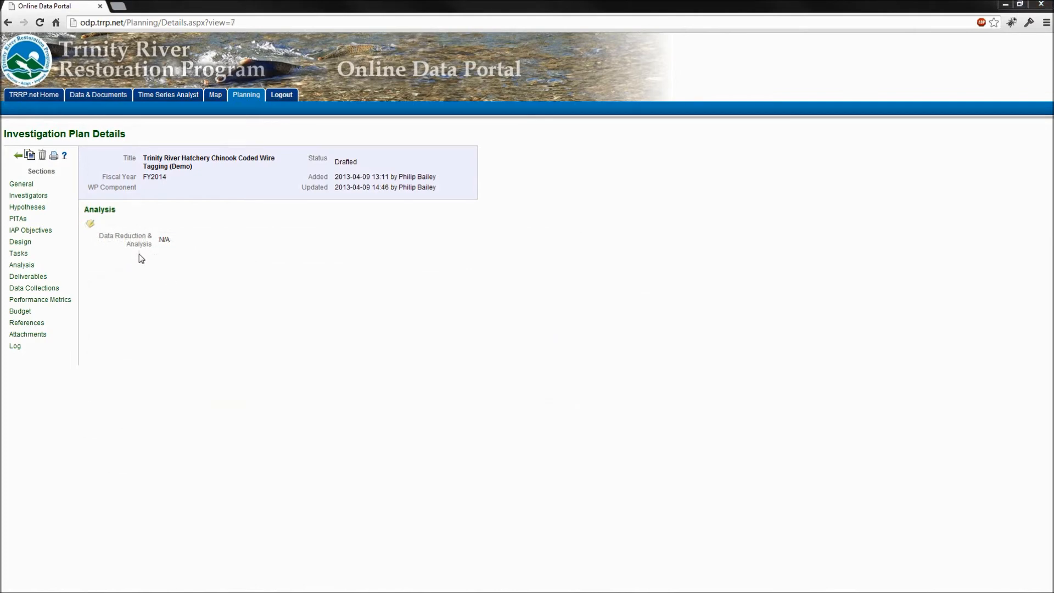
In Deliverables, start a new deliverable, review its Category options, and discard it
{"action": "left_click", "coordinate": [90, 224]}
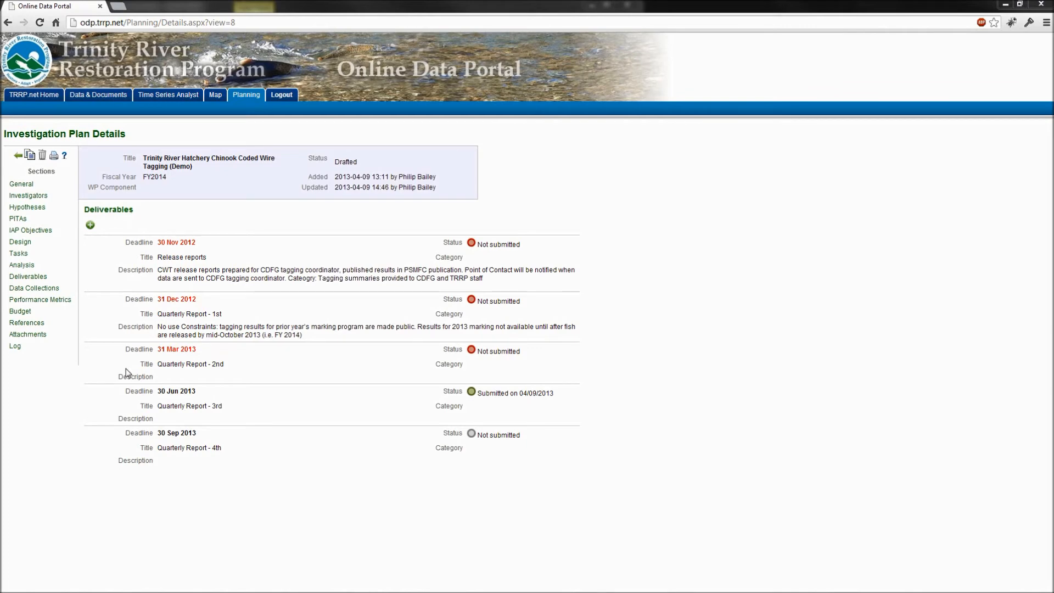
{"action": "left_click", "coordinate": [91, 227]}
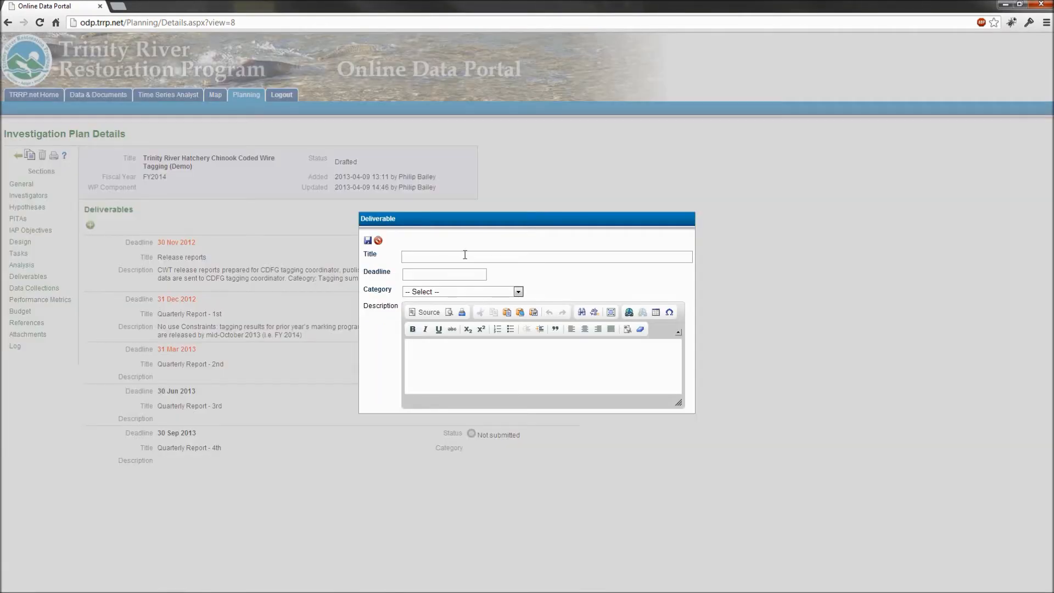
{"action": "left_click", "coordinate": [448, 292]}
{"action": "left_click", "coordinate": [448, 301]}
{"action": "left_click", "coordinate": [378, 241]}
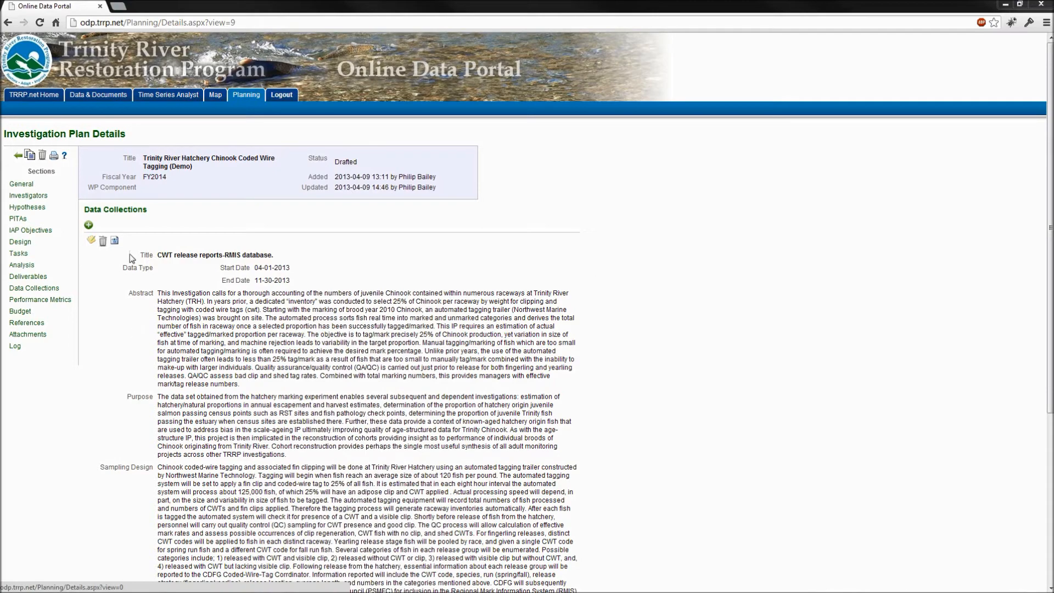
Review the CWT release reports collection's Plan, Acquire, Maintain and Access details
{"action": "left_click", "coordinate": [91, 242]}
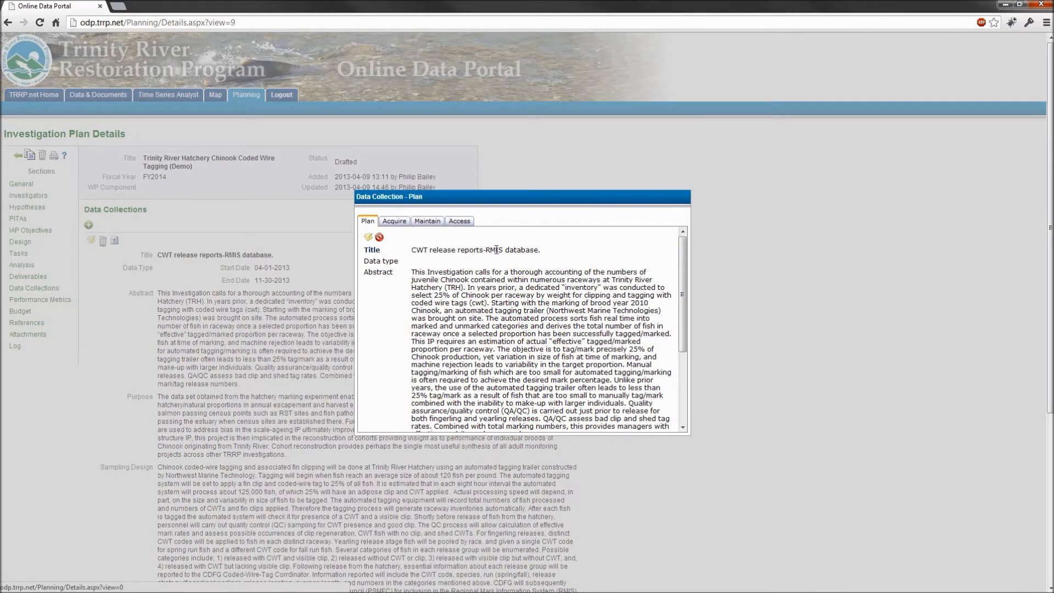
{"action": "scroll", "coordinate": [675, 280], "scroll_direction": "down", "scroll_amount": 3}
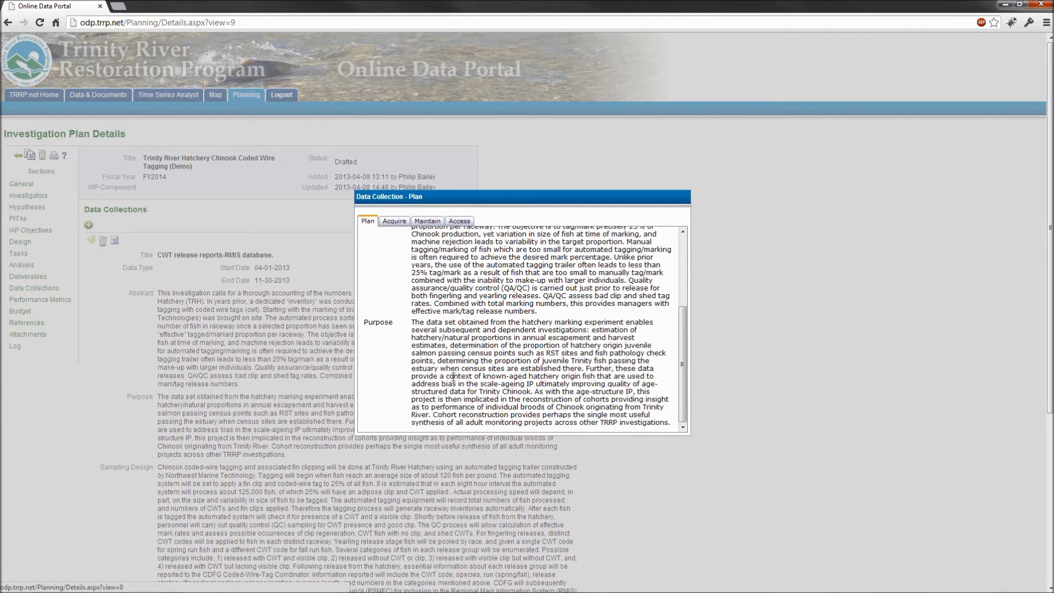
{"action": "left_click", "coordinate": [394, 222]}
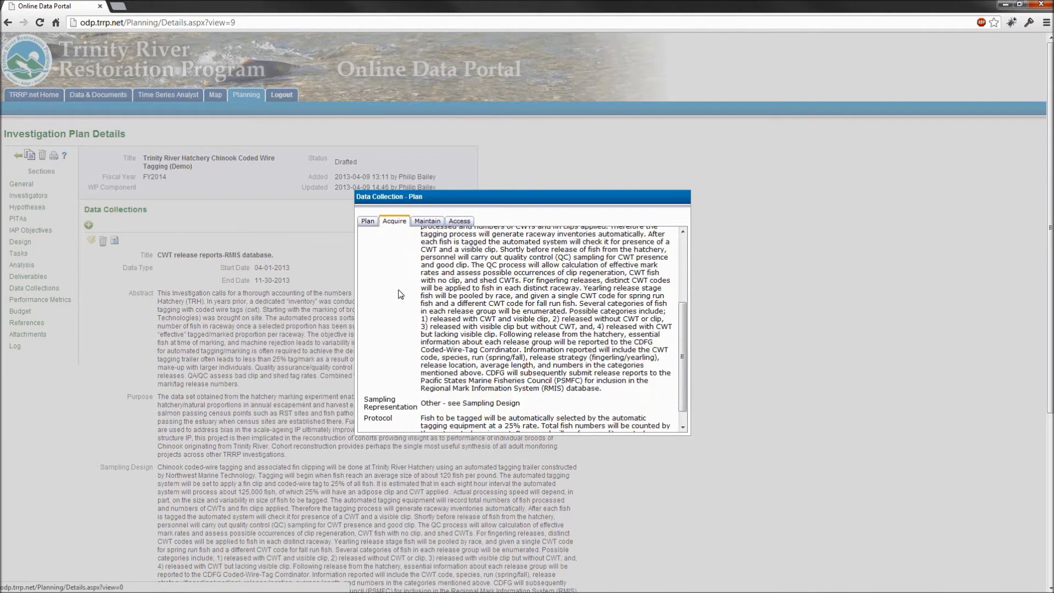
{"action": "scroll", "coordinate": [439, 303], "scroll_direction": "up", "scroll_amount": 3}
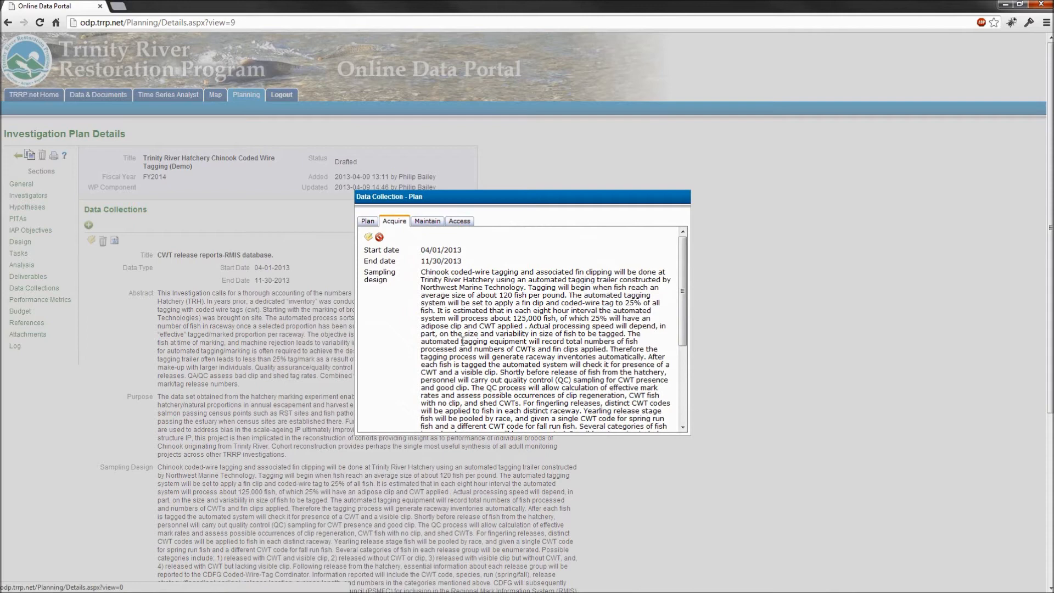
{"action": "left_click", "coordinate": [427, 221]}
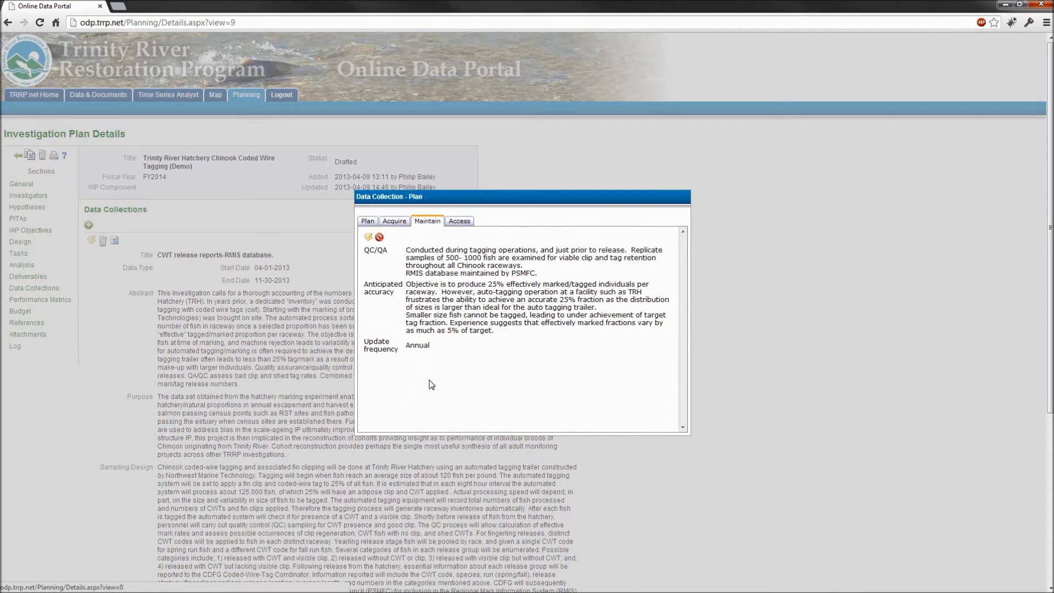
{"action": "left_click", "coordinate": [457, 221]}
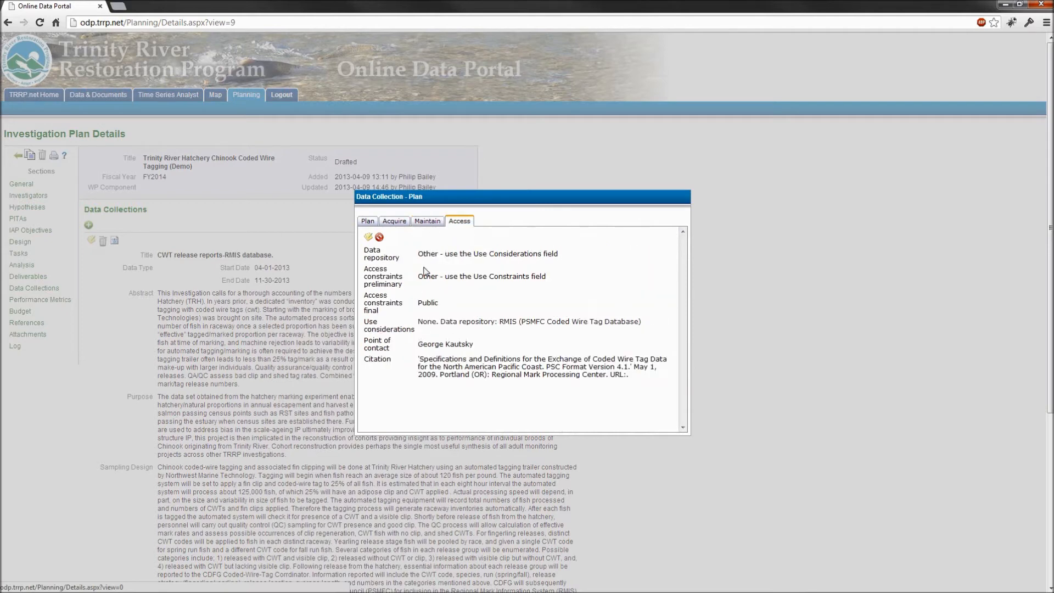
{"action": "left_click", "coordinate": [379, 237]}
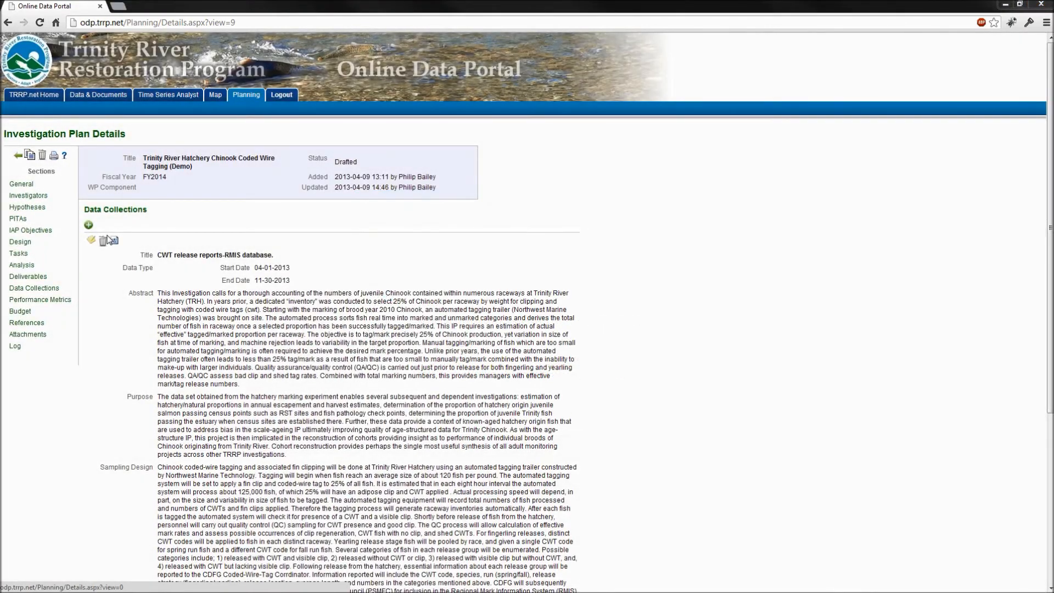
Download the collection's metadata and open metadata (1).xml in the text editor
{"action": "left_click", "coordinate": [114, 242]}
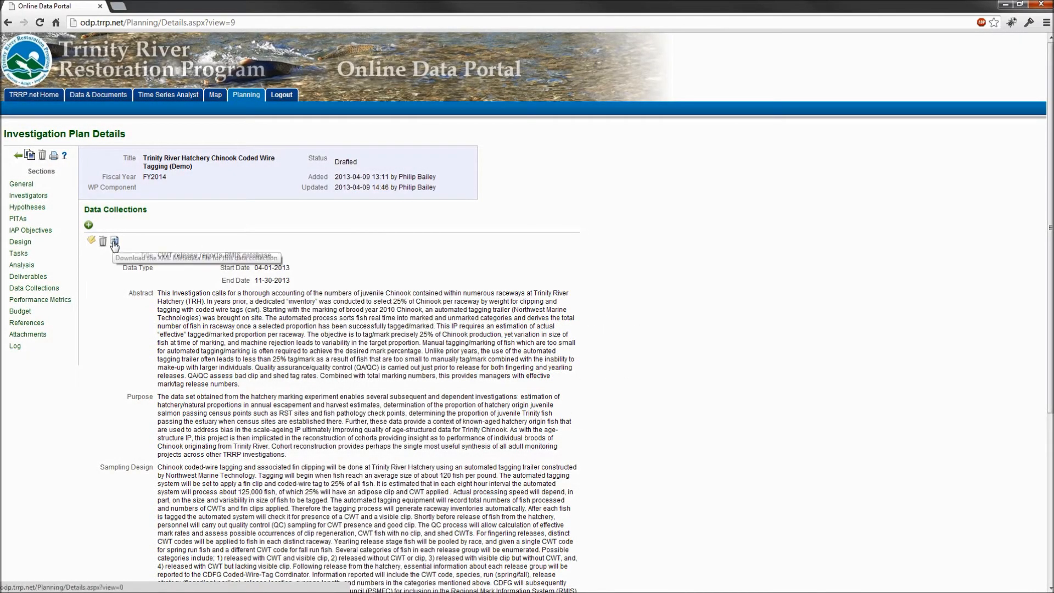
{"action": "left_click", "coordinate": [182, 581]}
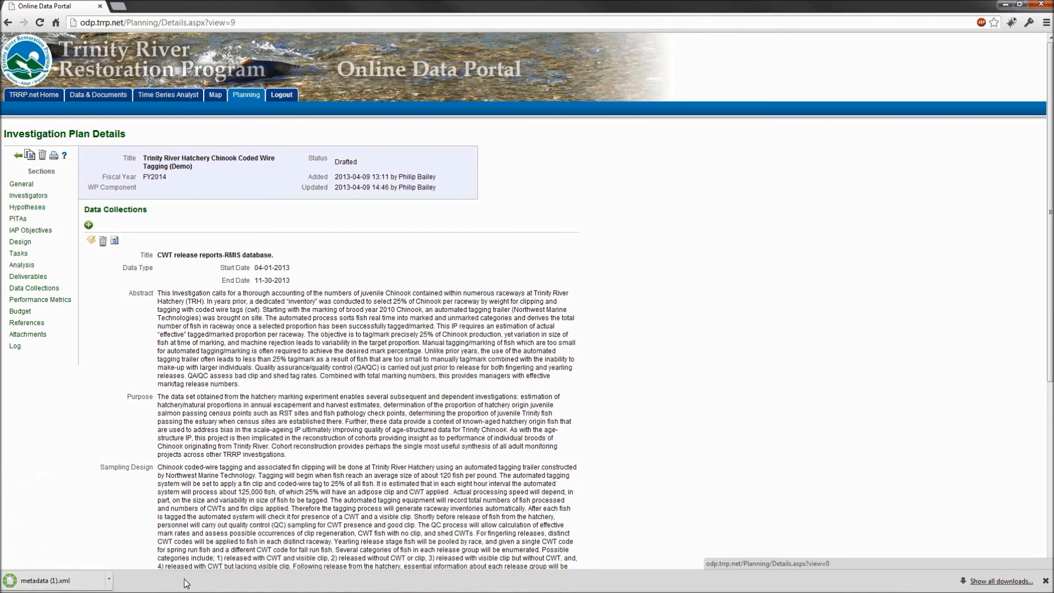
{"action": "left_click", "coordinate": [110, 581]}
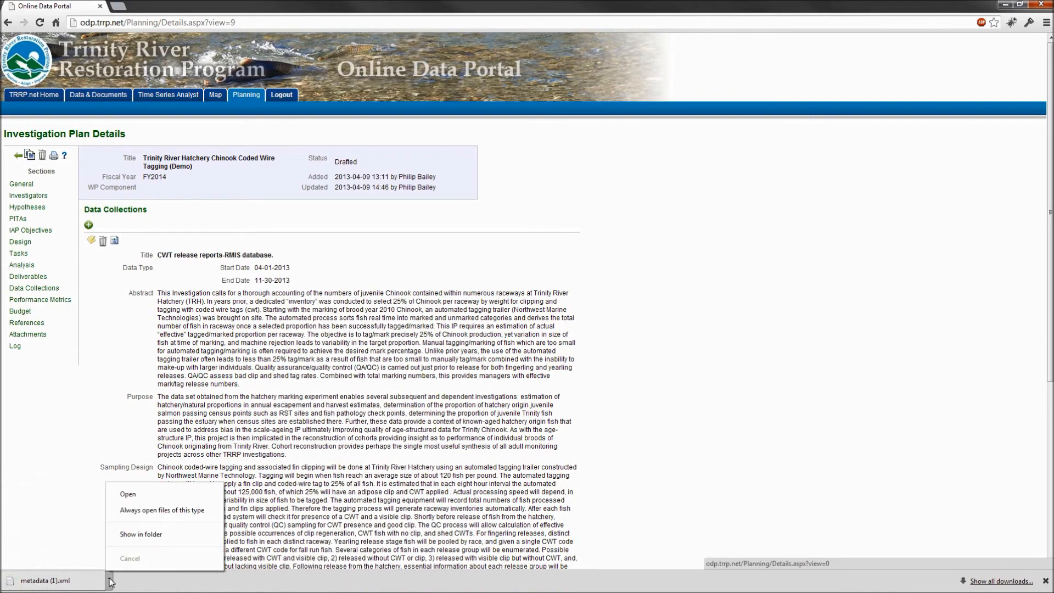
{"action": "left_click", "coordinate": [123, 493]}
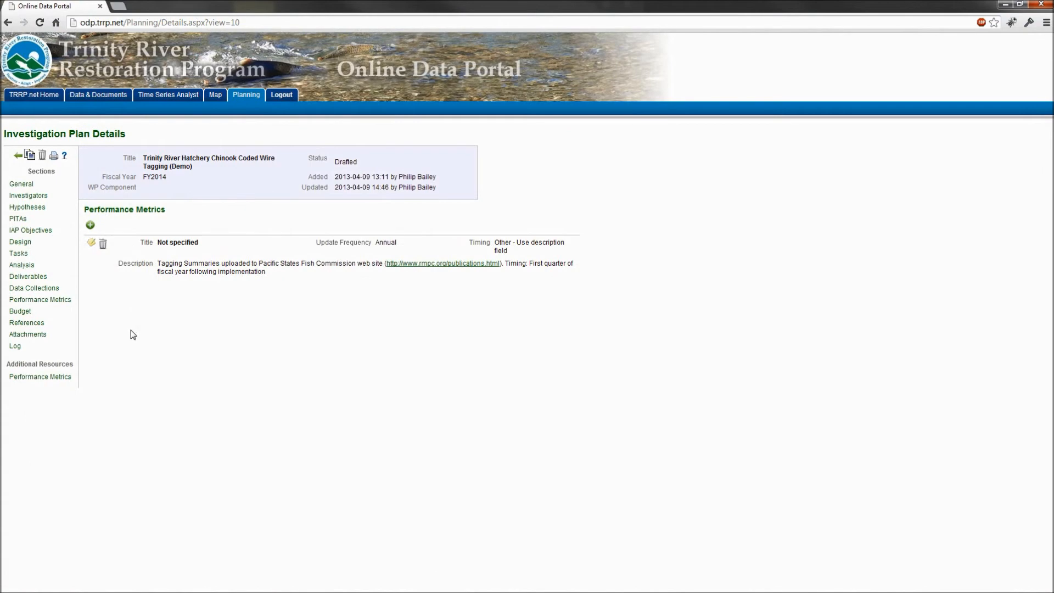
Start a new performance metric and review its Update Frequency and Timing options, leaving both unchanged
{"action": "left_click", "coordinate": [90, 224]}
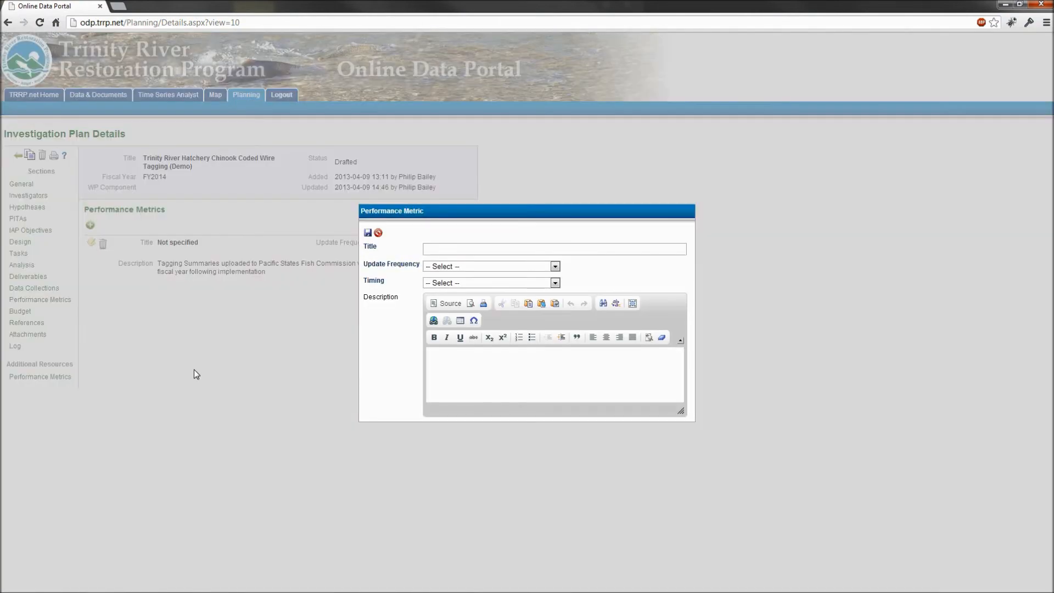
{"action": "left_click", "coordinate": [429, 250]}
{"action": "left_click", "coordinate": [447, 267]}
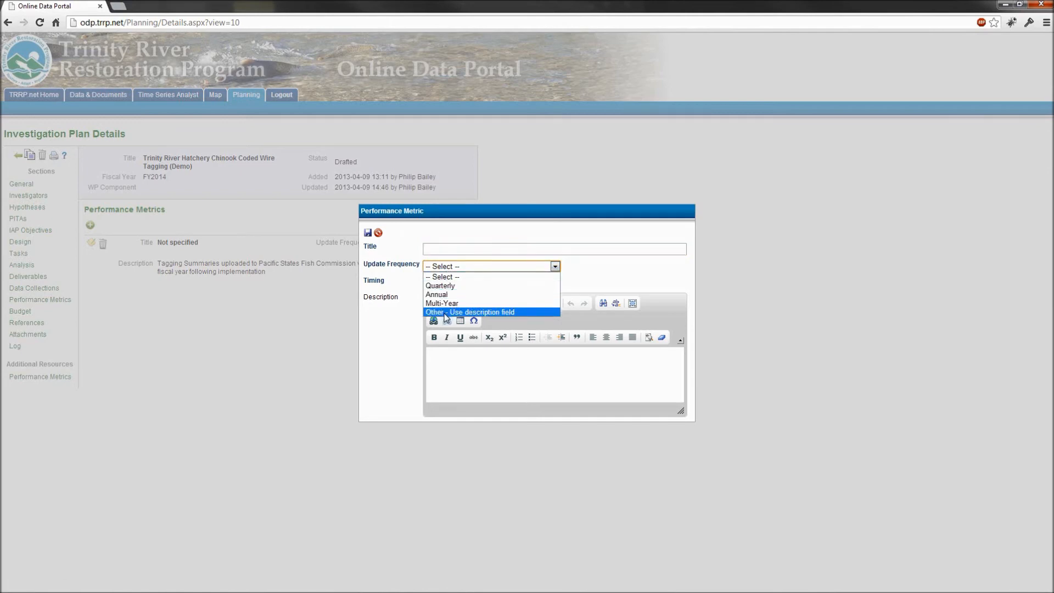
{"action": "left_click", "coordinate": [403, 305]}
{"action": "left_click", "coordinate": [435, 283]}
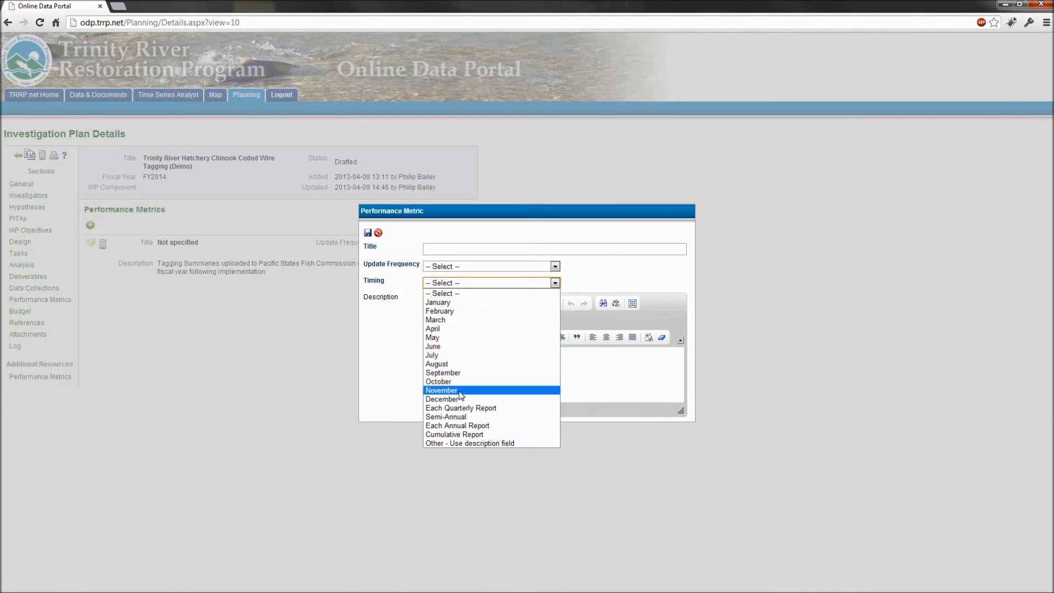
{"action": "left_click", "coordinate": [399, 346]}
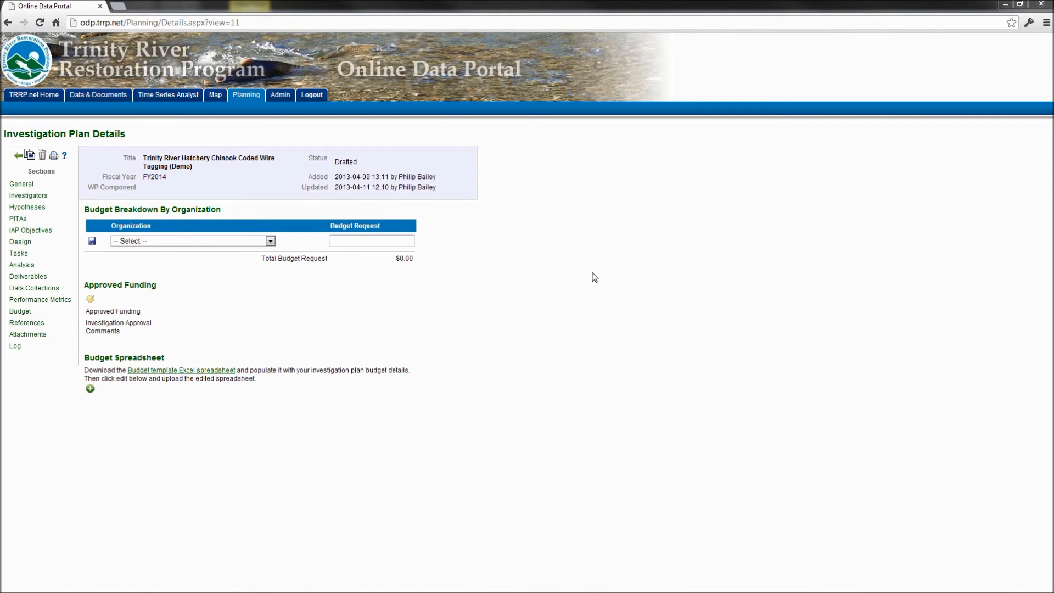
Add and save a $10,000.00 budget request for ESSA Technologies Ltd
{"action": "left_click", "coordinate": [270, 241]}
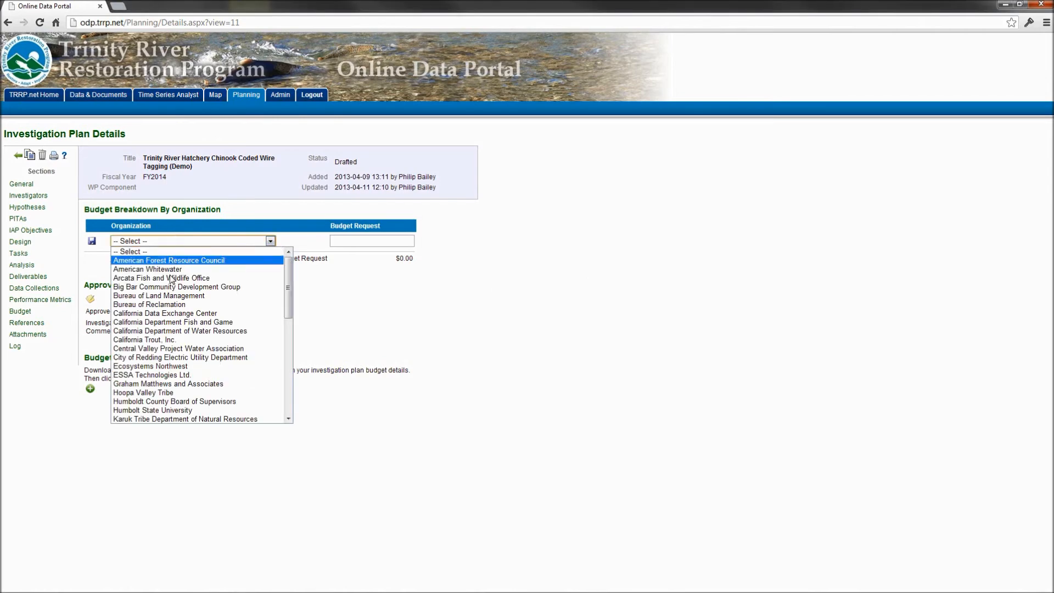
{"action": "type", "text": "es Ltd."}
{"action": "key", "text": "Return"}
{"action": "key", "text": "Tab"}
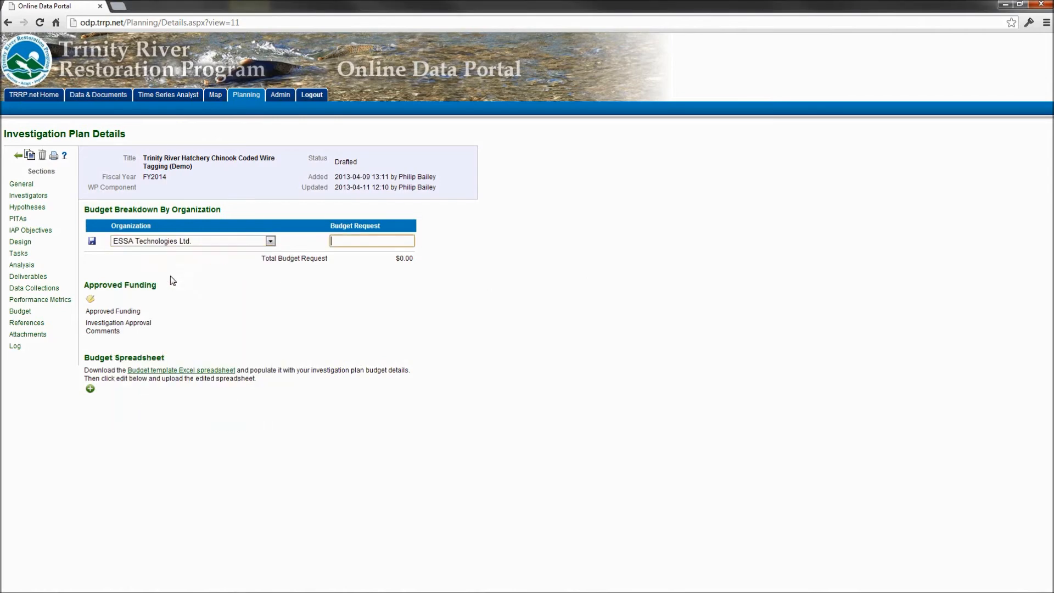
{"action": "type", "text": "10000"}
{"action": "key", "text": "Tab"}
{"action": "left_click", "coordinate": [92, 243]}
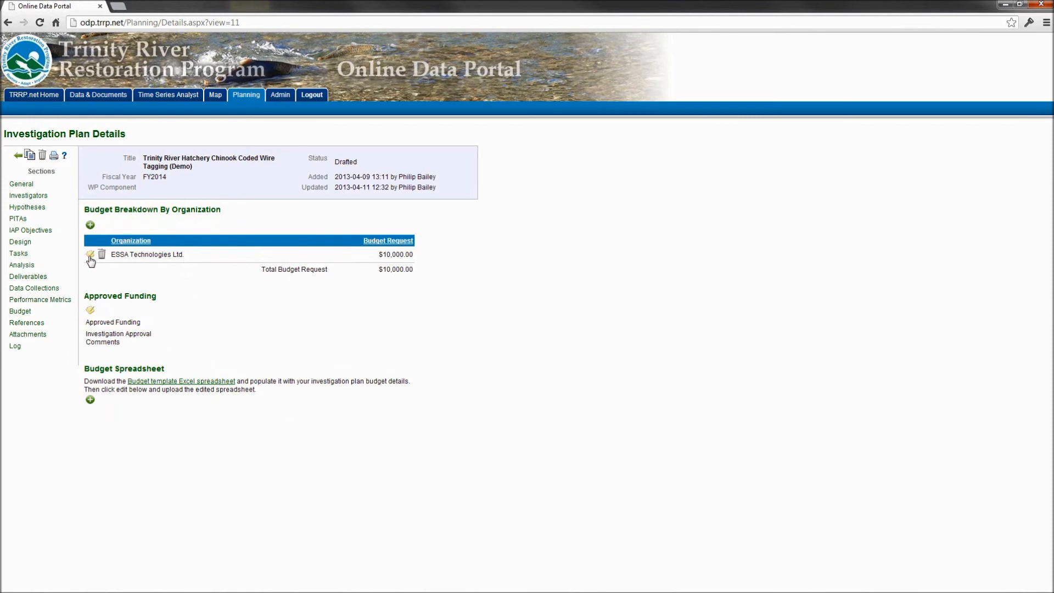
Re-save the ESSA Technologies Ltd. budget row unchanged, delete it, then begin a budget spreadsheet upload
{"action": "left_click", "coordinate": [90, 254]}
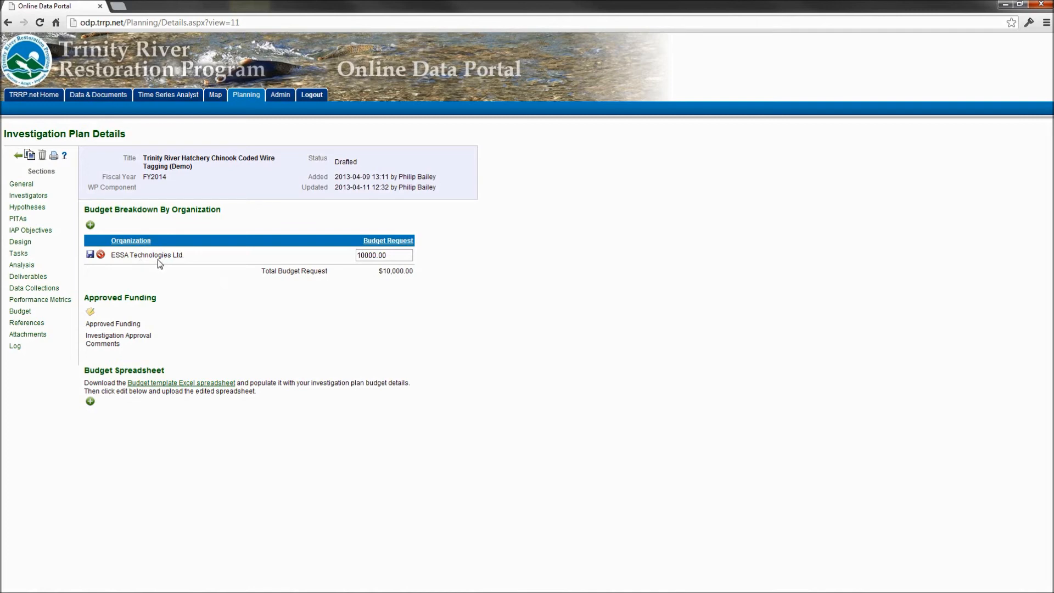
{"action": "left_click", "coordinate": [101, 255]}
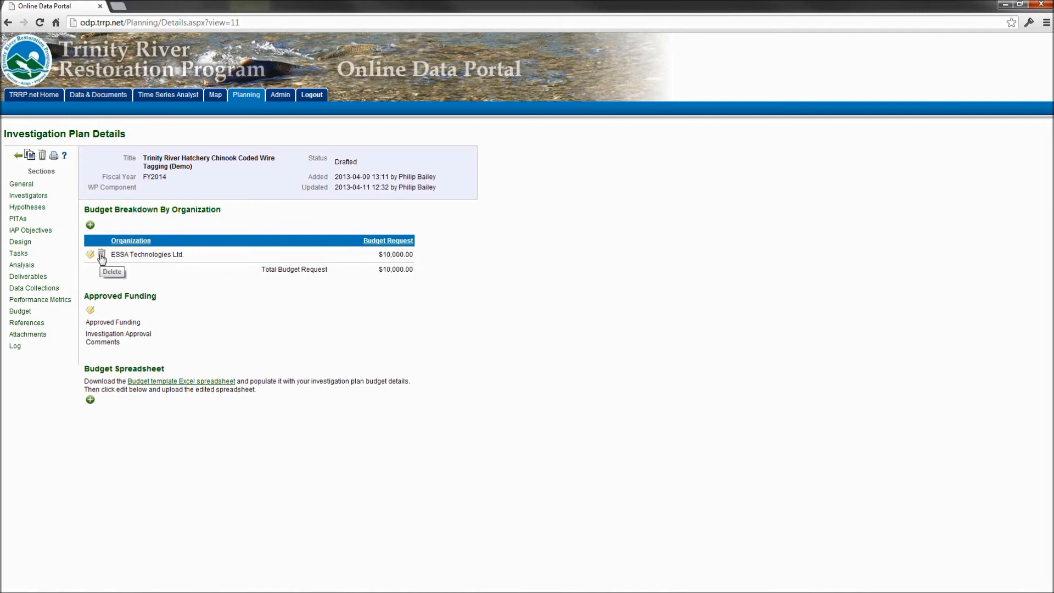
{"action": "left_click", "coordinate": [103, 255]}
{"action": "left_click", "coordinate": [526, 315]}
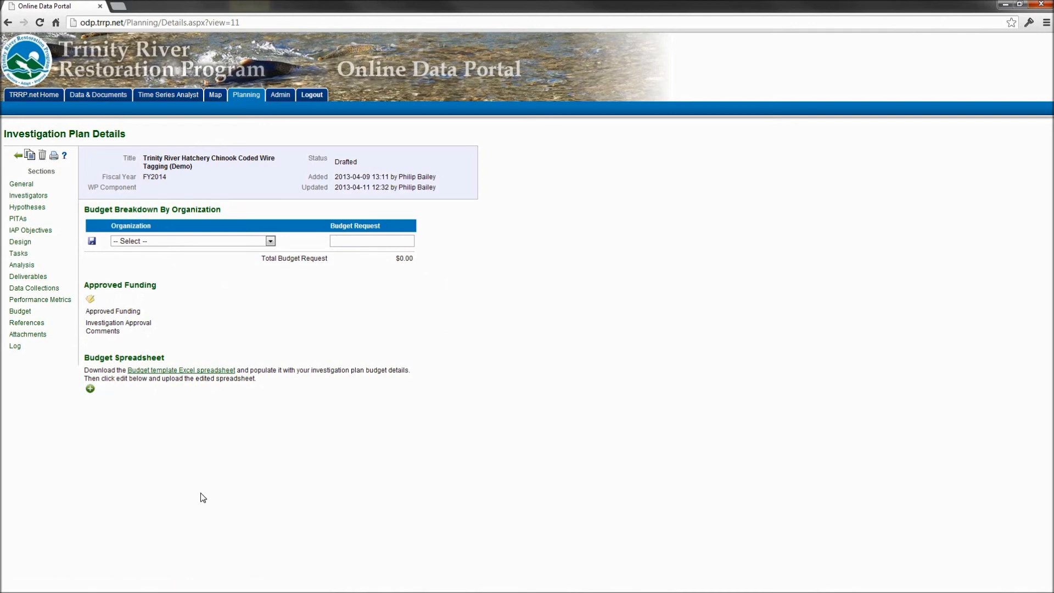
{"action": "left_click", "coordinate": [91, 390]}
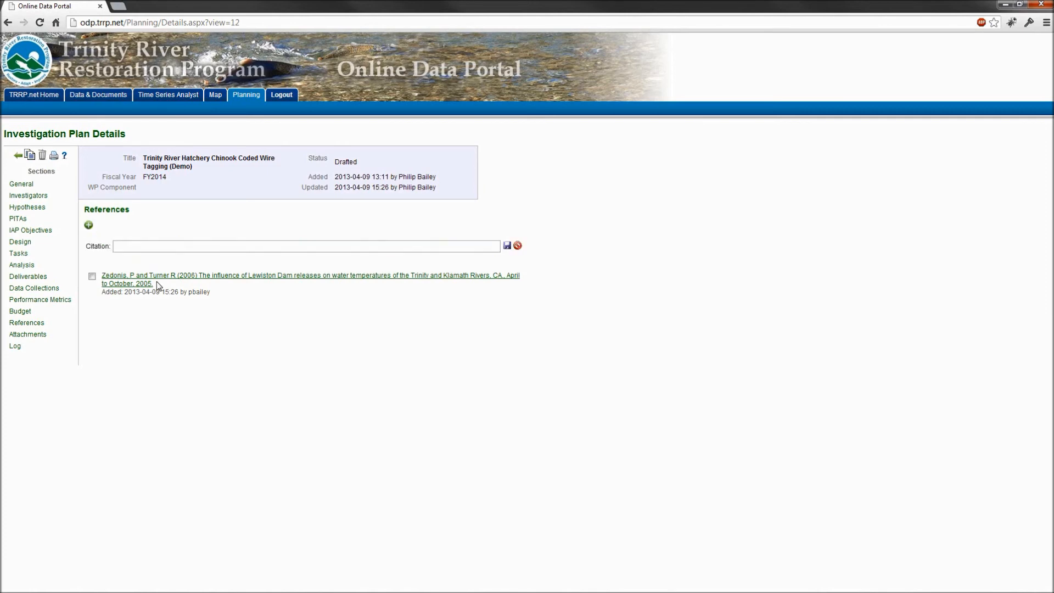
Add the 2002 juvenile chinook health monitoring citation from the 'chin' autocomplete, then start another blank citation
{"action": "left_click", "coordinate": [154, 246]}
{"action": "type", "text": "chinook"}
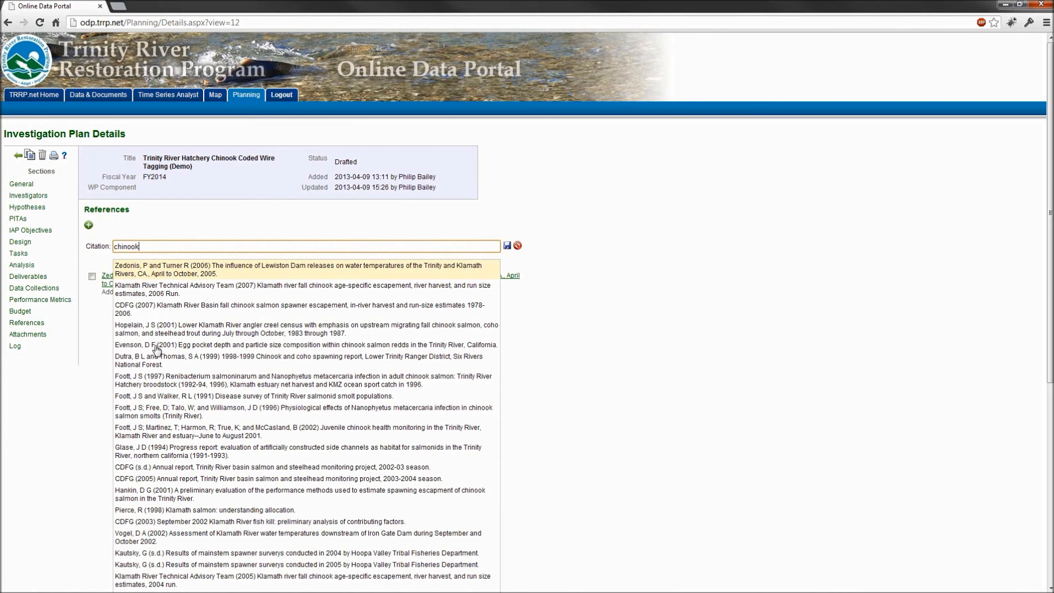
{"action": "left_click", "coordinate": [163, 436]}
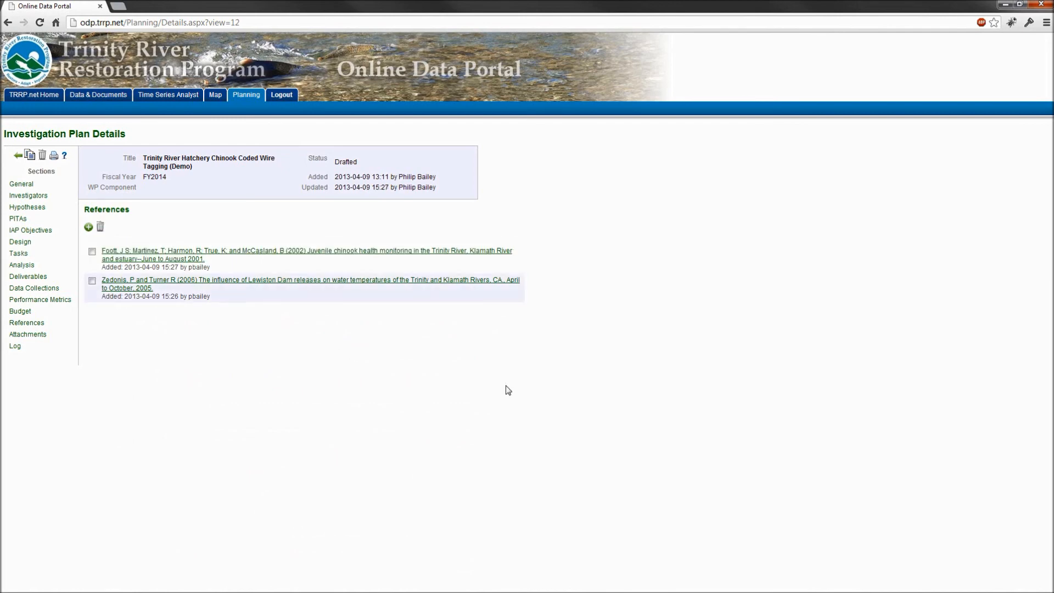
{"action": "left_click", "coordinate": [89, 227]}
{"action": "left_click", "coordinate": [142, 243]}
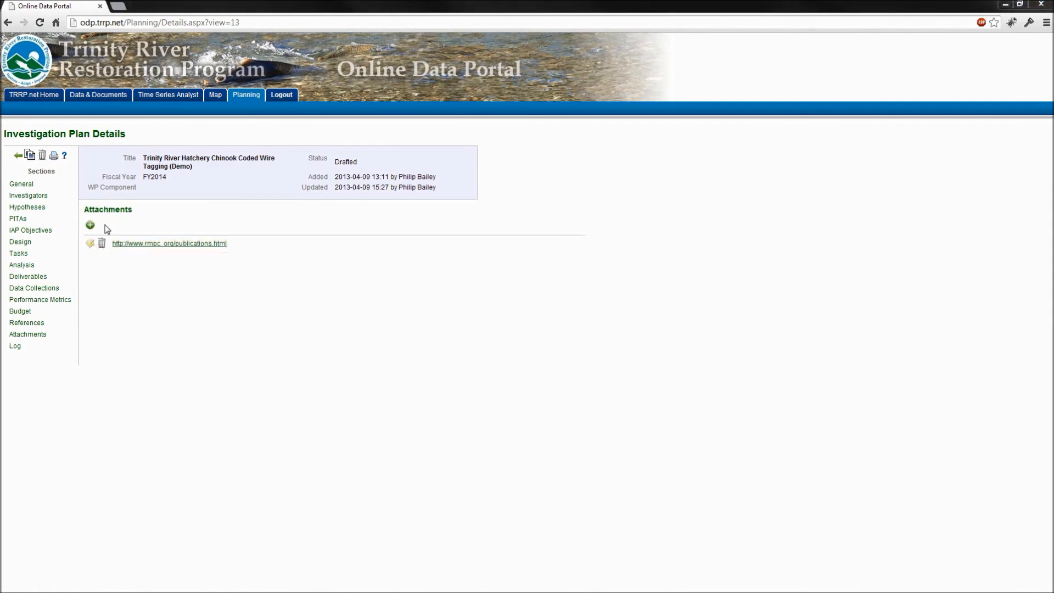
Open a new attachment form, view the Attachment Type choices, and cancel without saving
{"action": "left_click", "coordinate": [87, 224]}
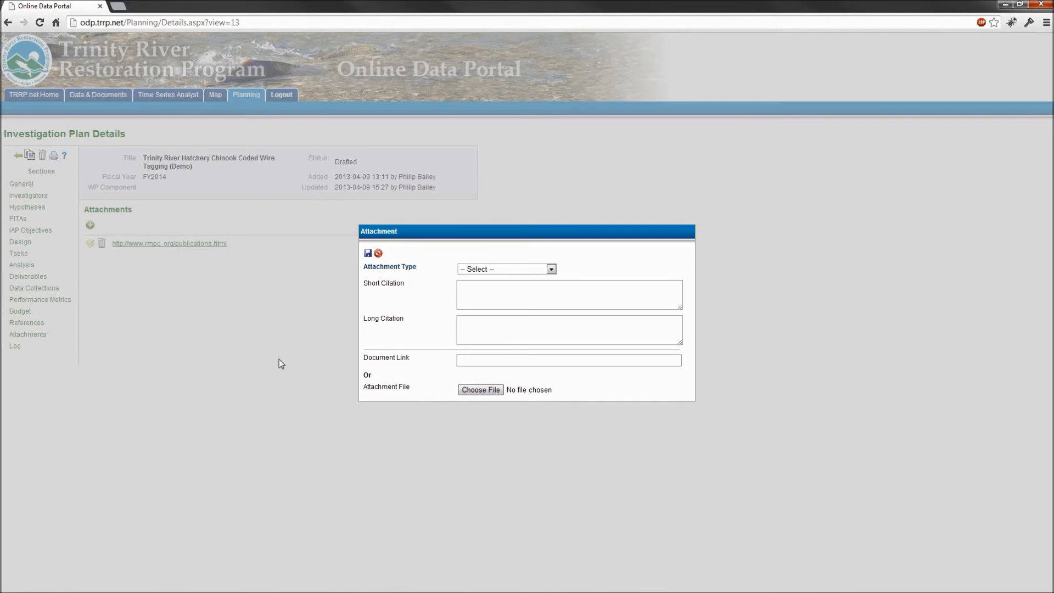
{"action": "left_click", "coordinate": [468, 269]}
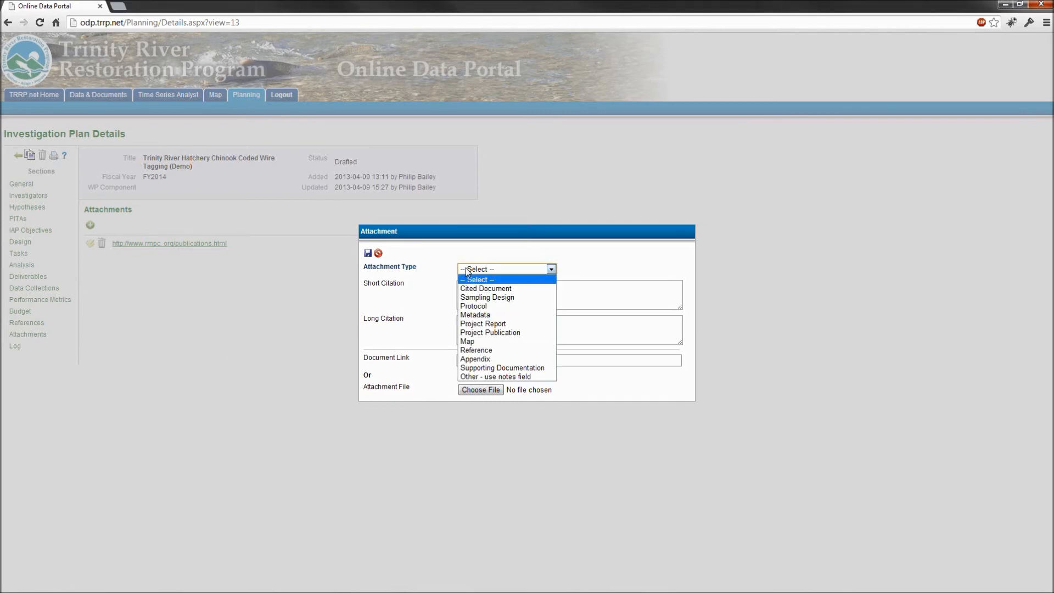
{"action": "left_click", "coordinate": [468, 272]}
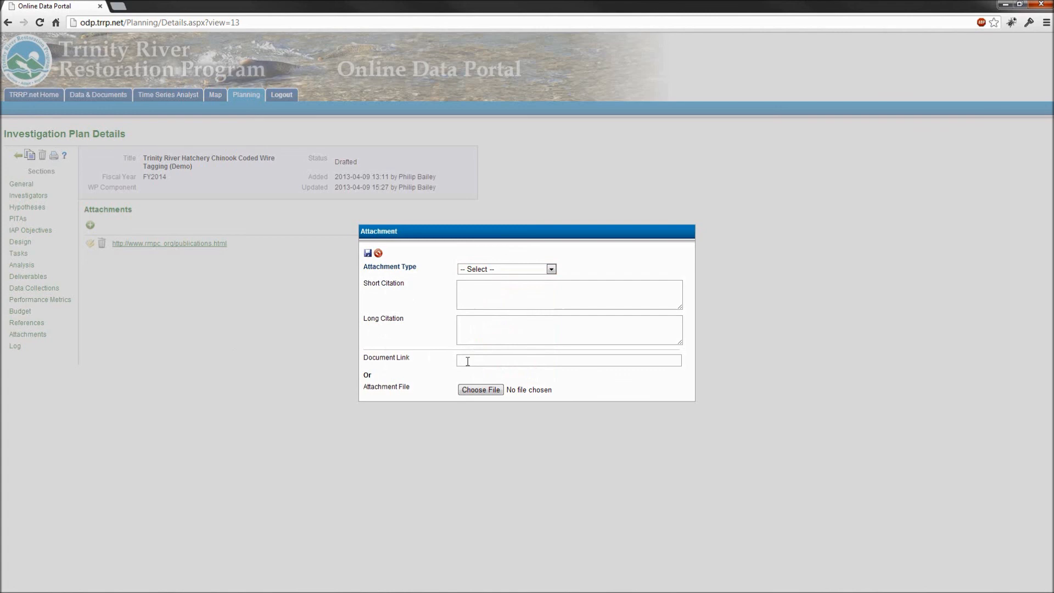
{"action": "left_click", "coordinate": [476, 426]}
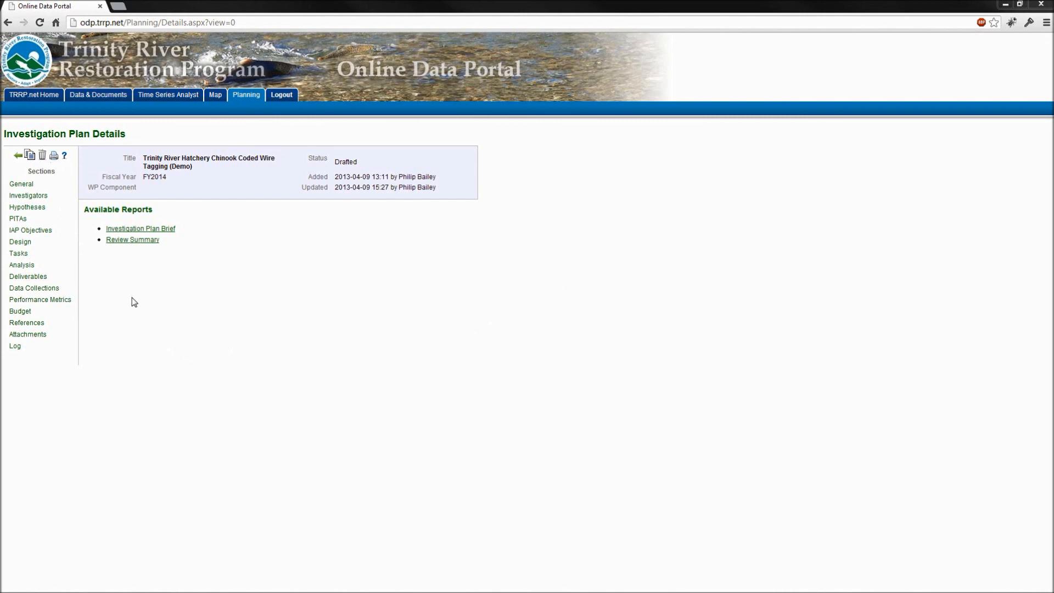
Generate the Review Summary report, keep the ReviewCopy (5).pdf download, and open it in Adobe Reader
{"action": "left_click", "coordinate": [129, 242]}
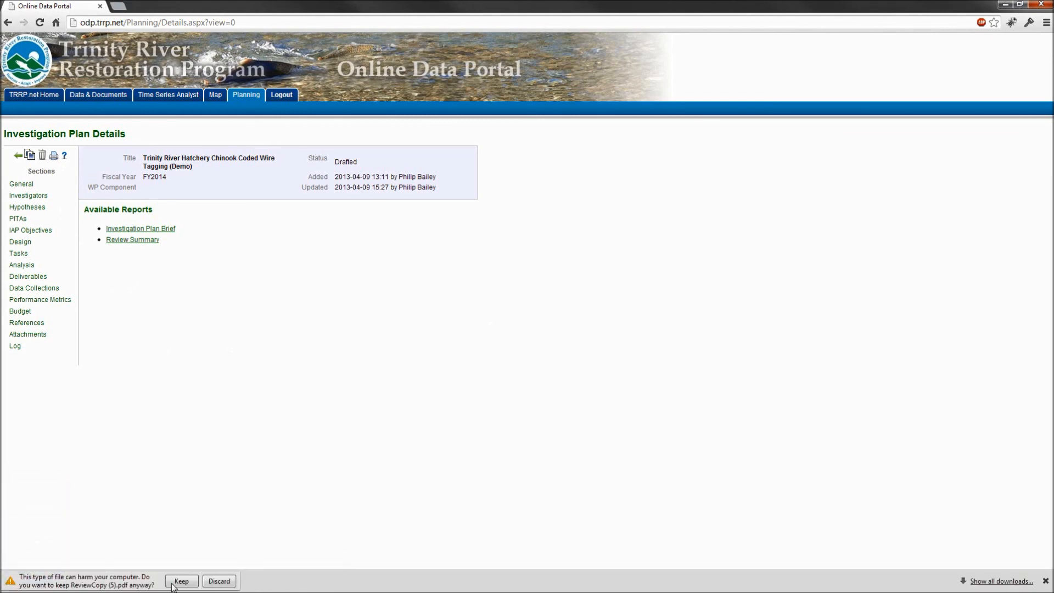
{"action": "left_click", "coordinate": [176, 582]}
{"action": "left_click", "coordinate": [108, 579]}
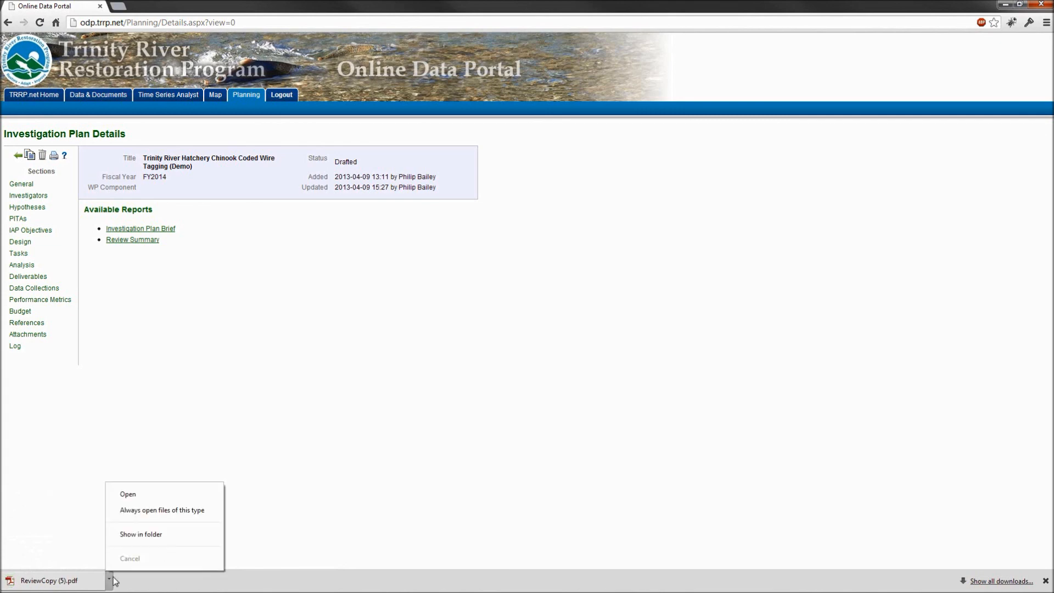
{"action": "left_click", "coordinate": [128, 494]}
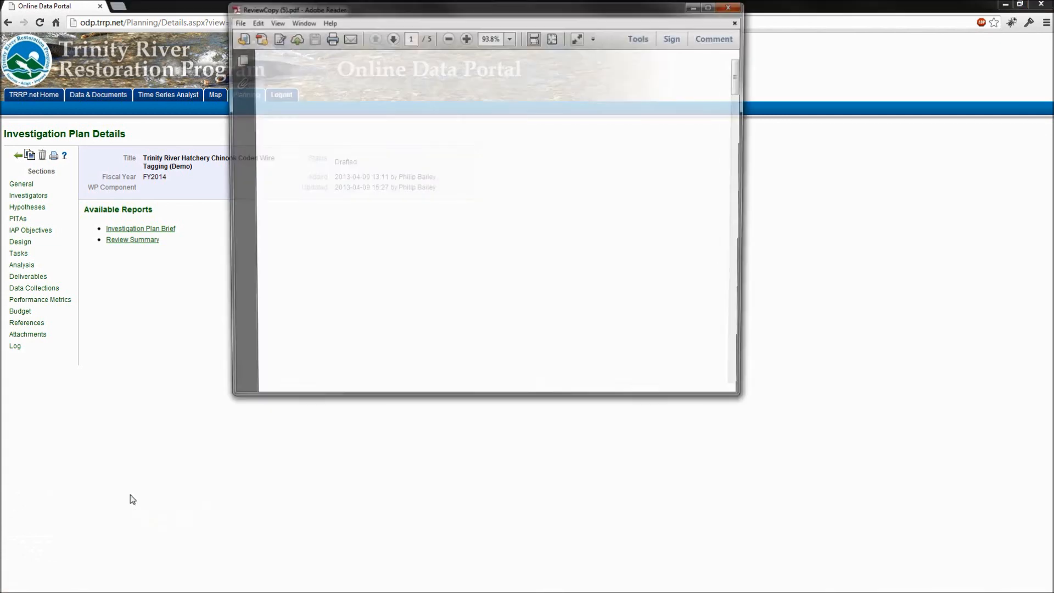
Make the Adobe Reader window taller and scroll ReviewCopy (5).pdf down to page 3
{"action": "left_click_drag", "start_coordinate": [317, 404], "coordinate": [318, 554]}
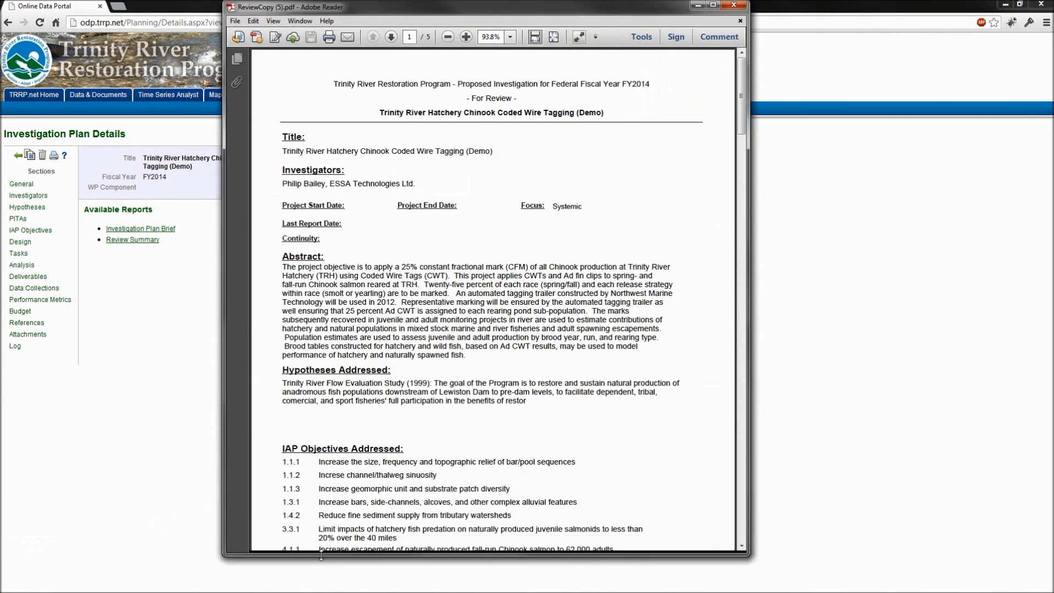
{"action": "left_click_drag", "start_coordinate": [740, 107], "coordinate": [739, 321]}
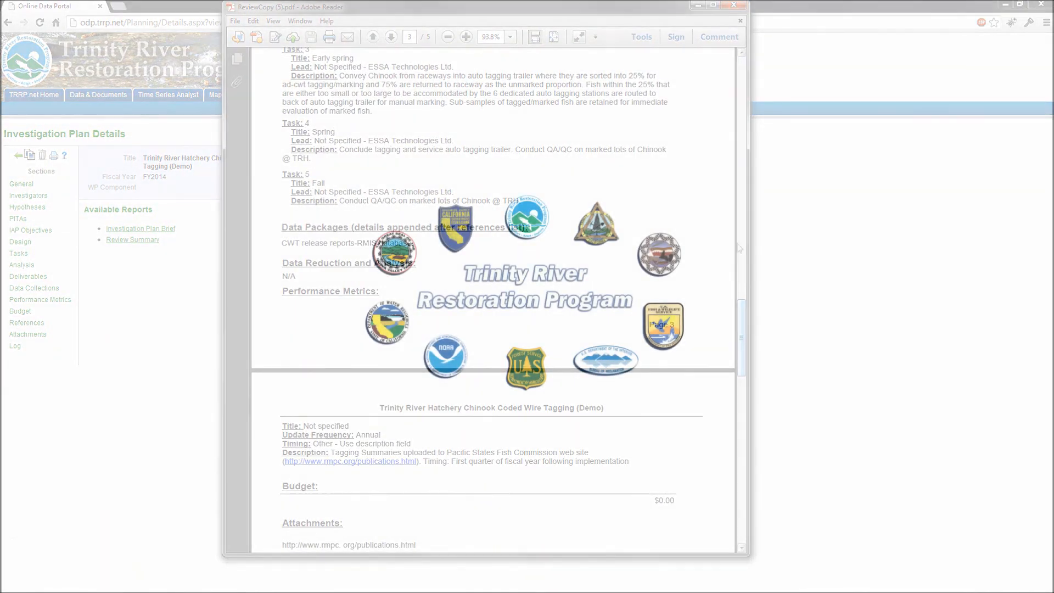